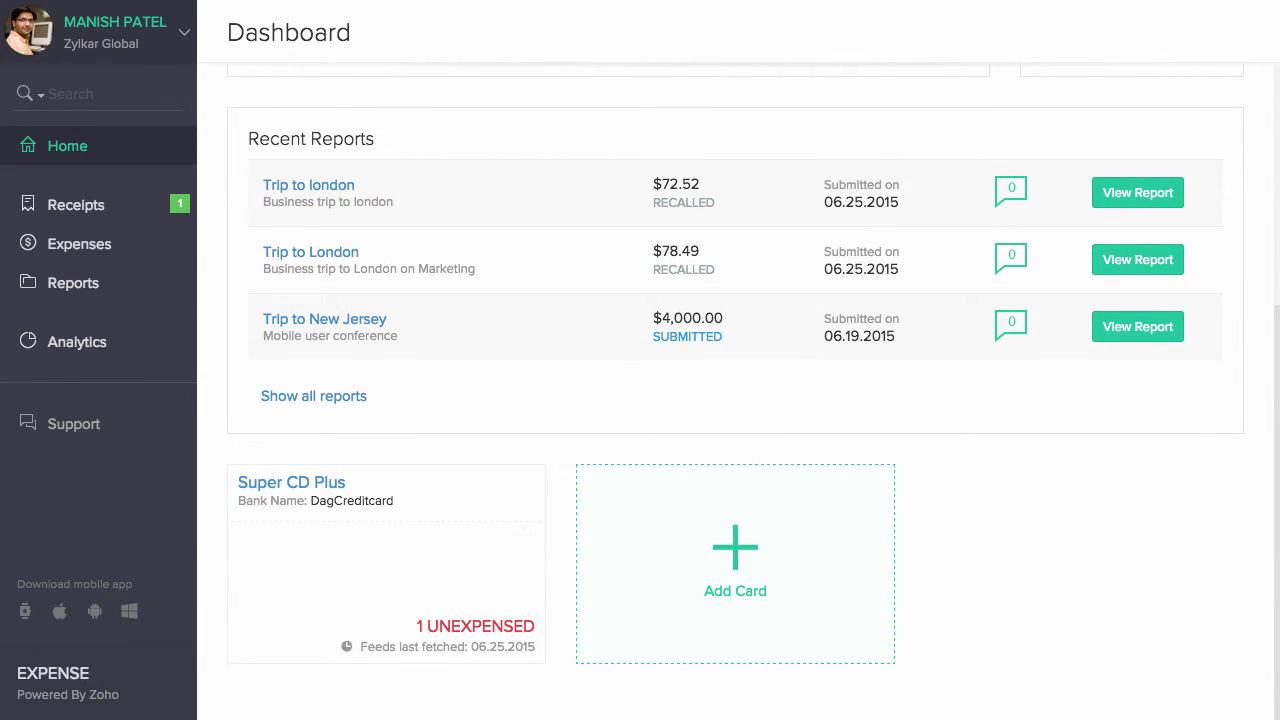
Start adding a new card from the dashboard and choose American Express Cards as the card to connect
click(846, 526)
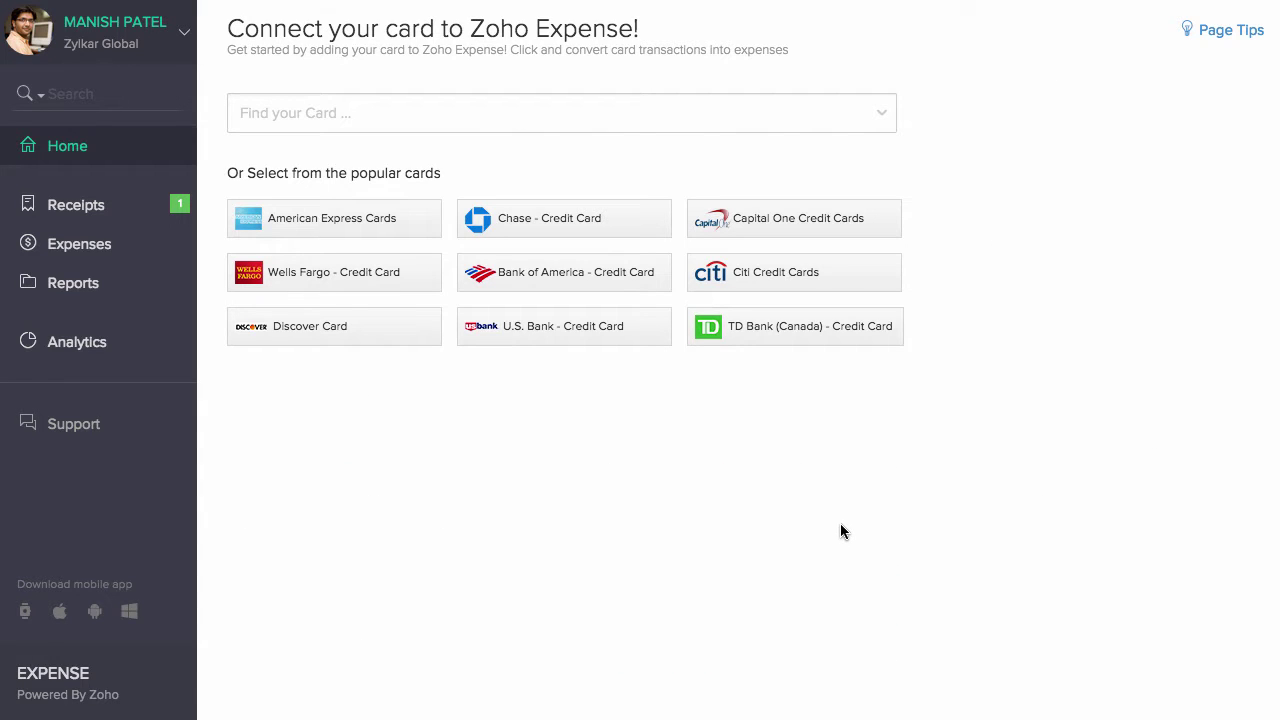
click(434, 218)
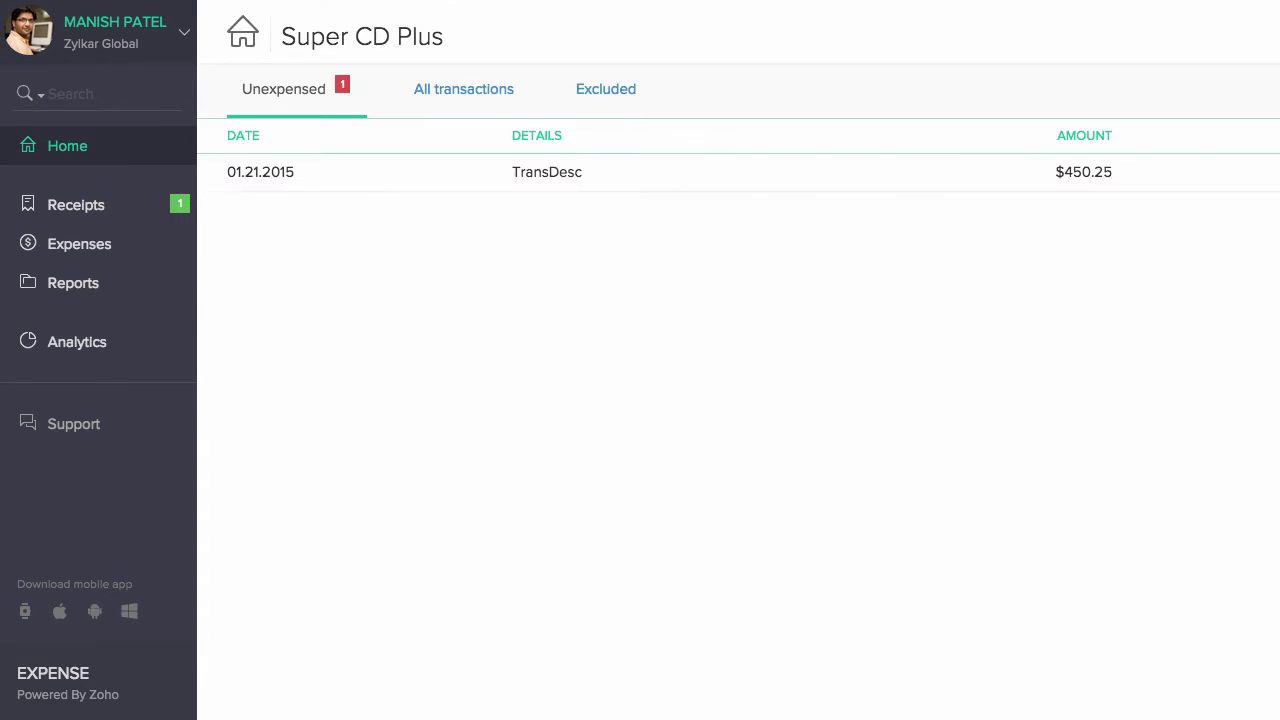
Open the expense creation form for the unexpensed 01.21.2015 TransDesc transaction of the Super CD Plus card
click(1129, 172)
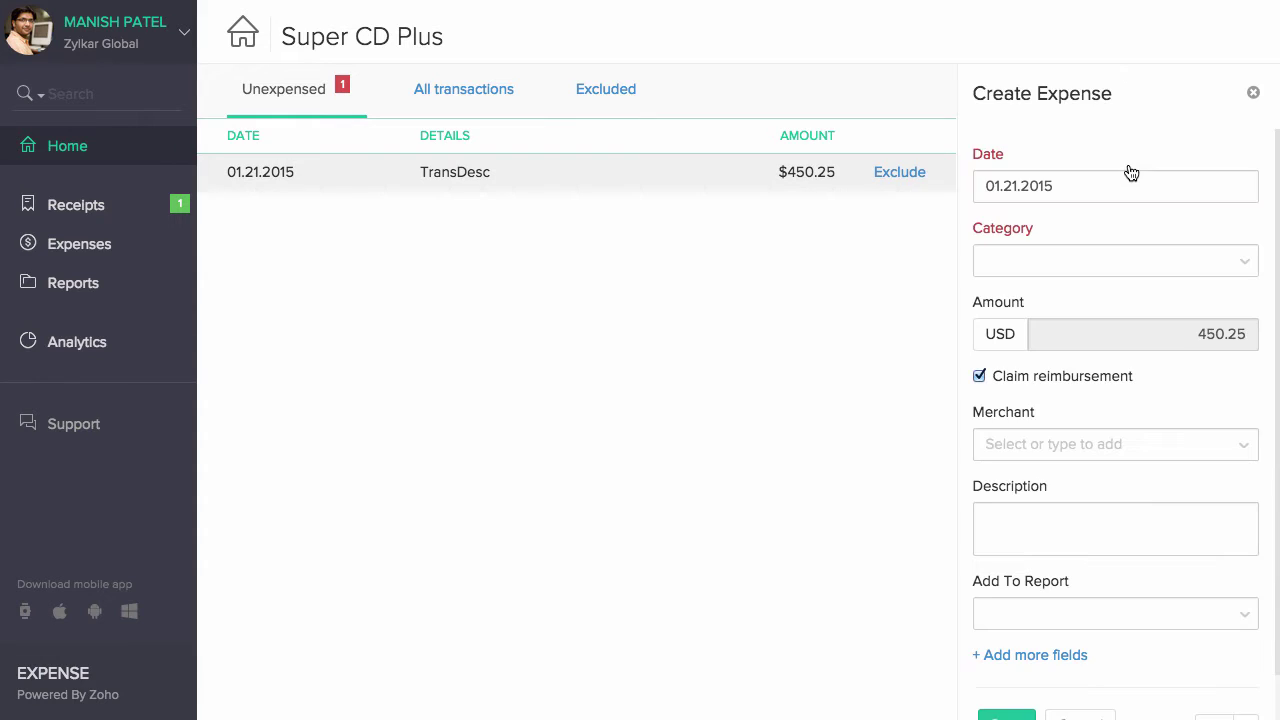
scroll(1215, 677, down, 1)
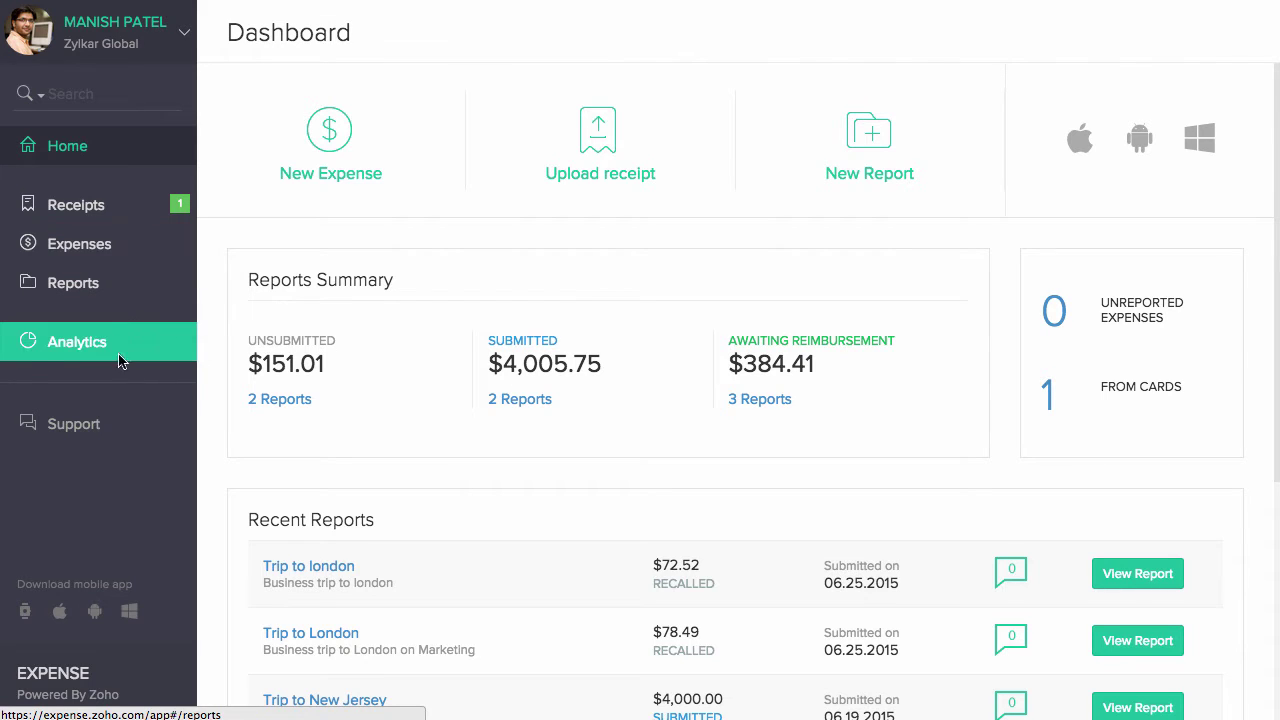
Go to the unreported receipts, start attaching a receipt from the cloud, and choose Google Drive as the source
click(132, 211)
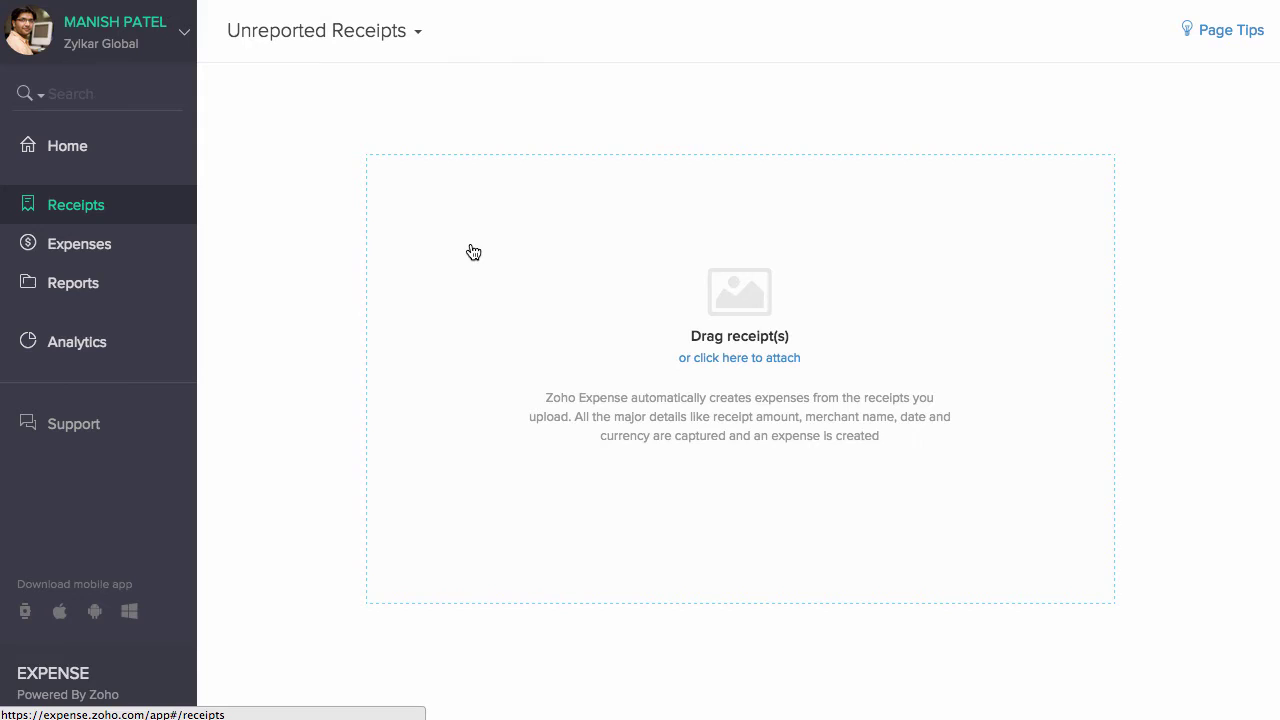
click(652, 275)
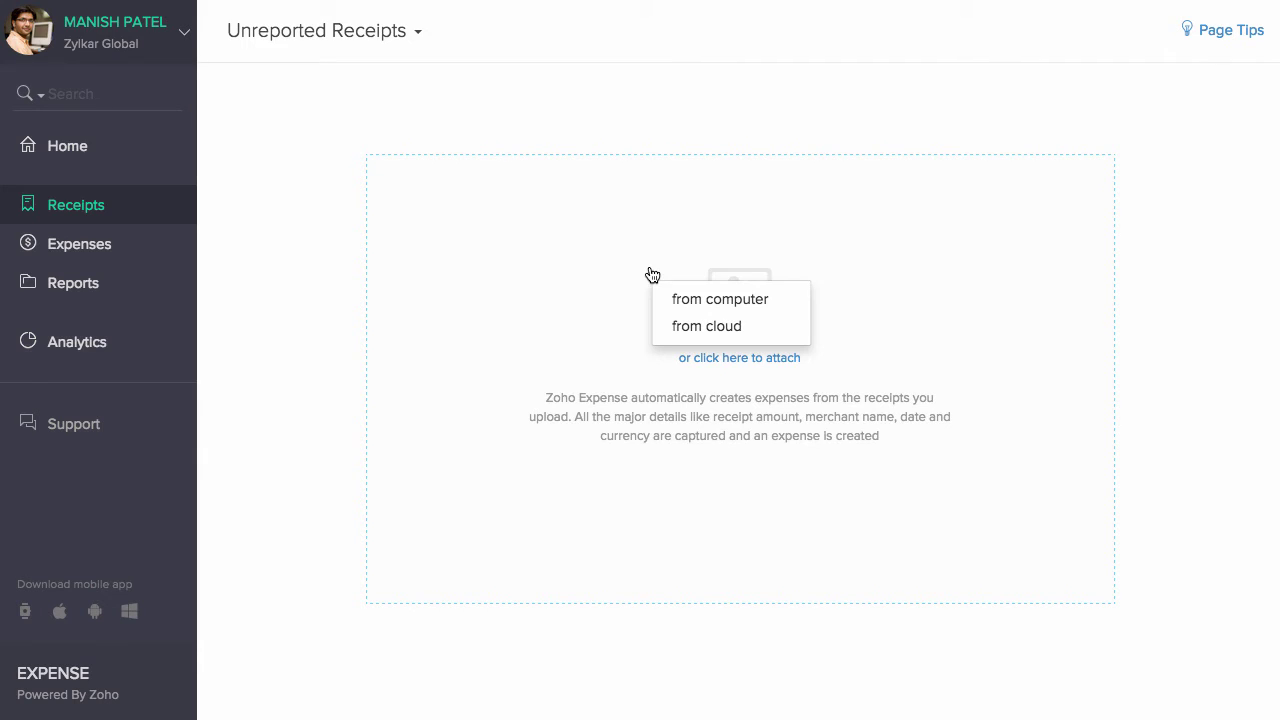
click(677, 329)
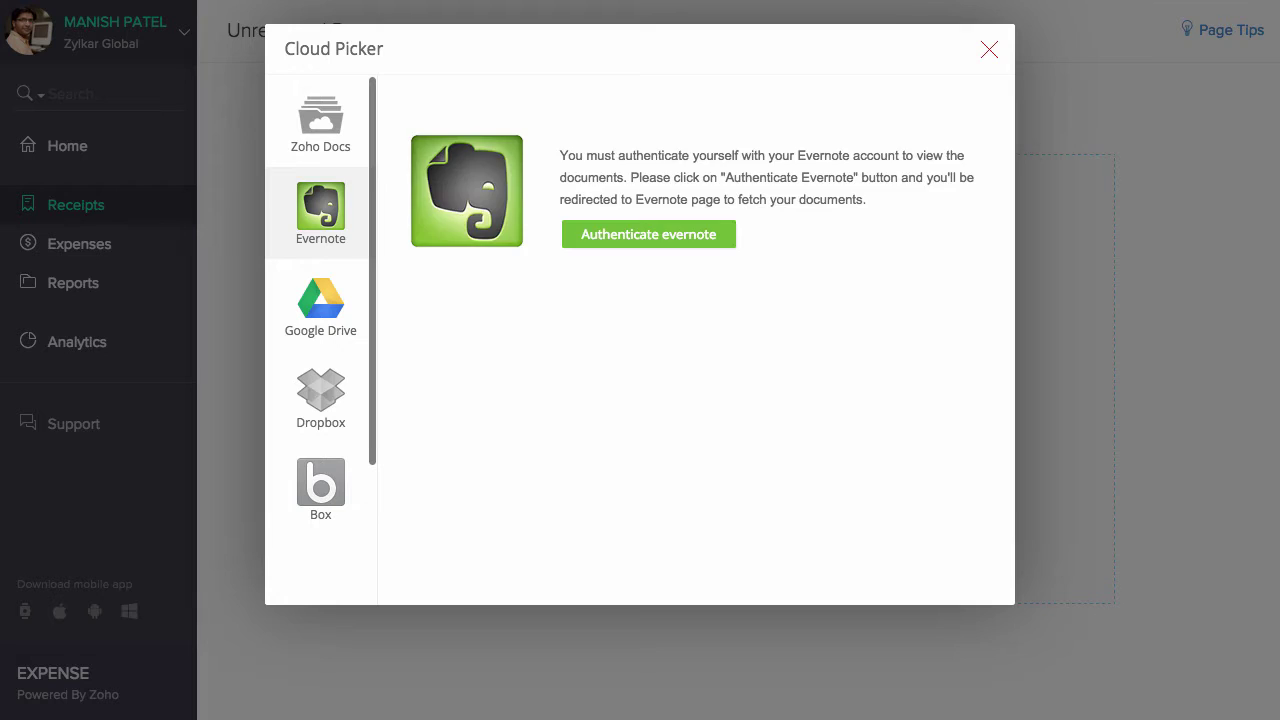
click(320, 303)
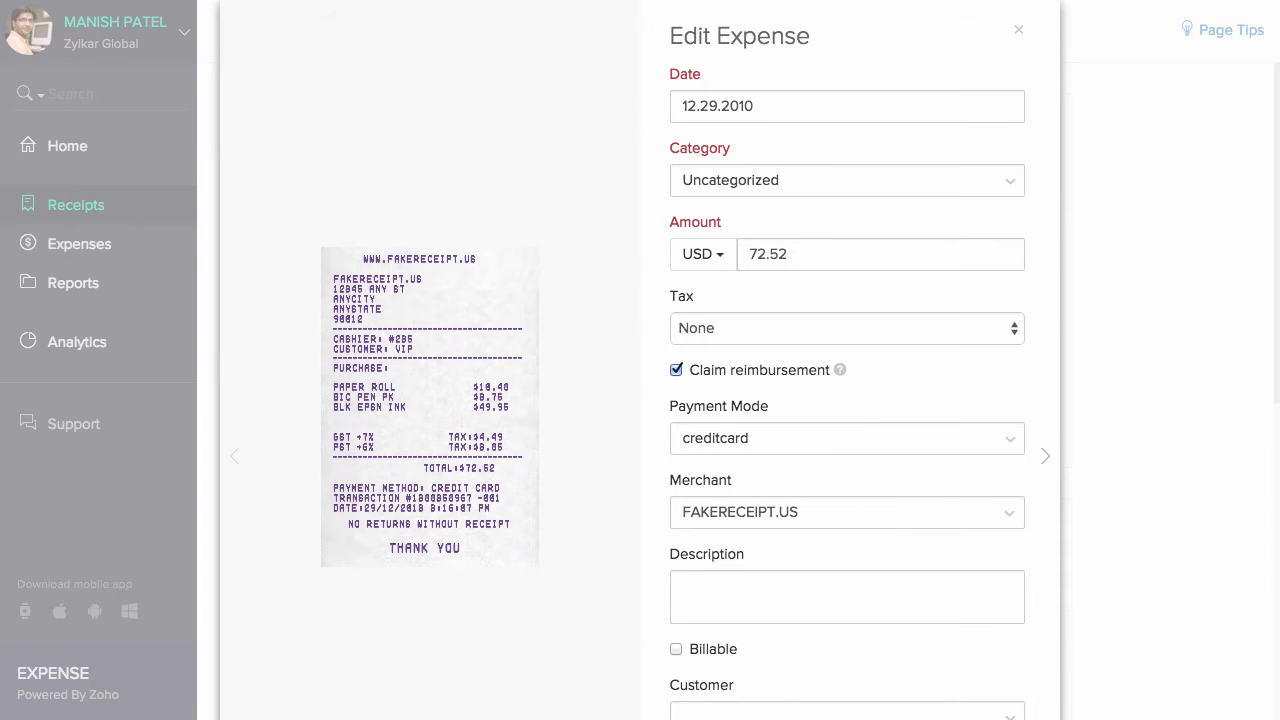
Review the expense details captured from the FAKERECEIPT.US receipt and save the expense
scroll(640, 360, down, 5)
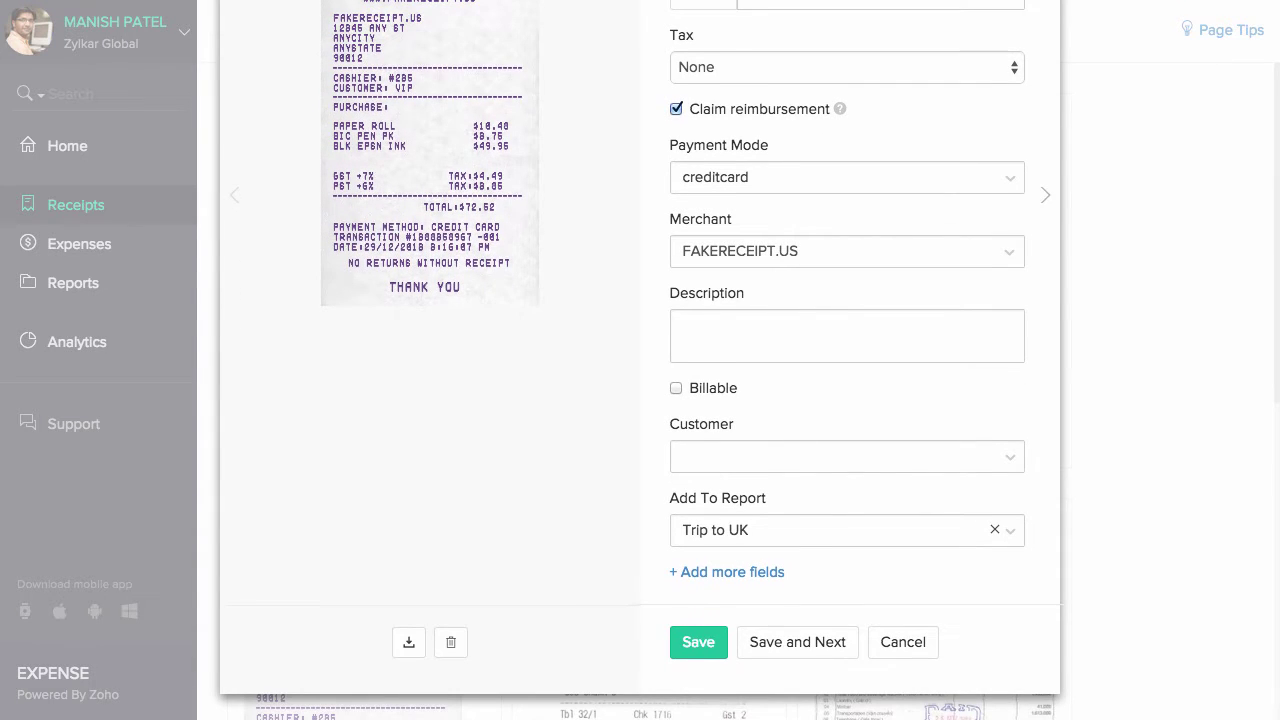
click(698, 641)
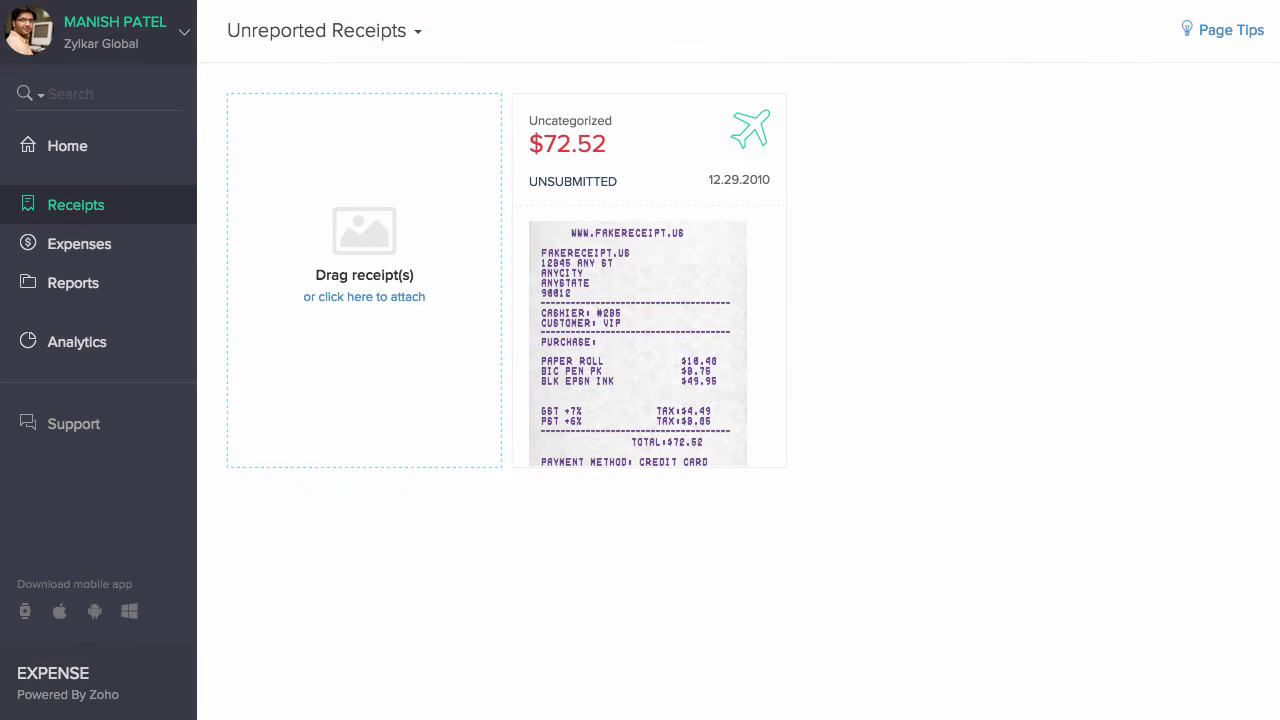
Create a new expense dated 06.10.2015 in the Bank Fees and Charges category
click(120, 252)
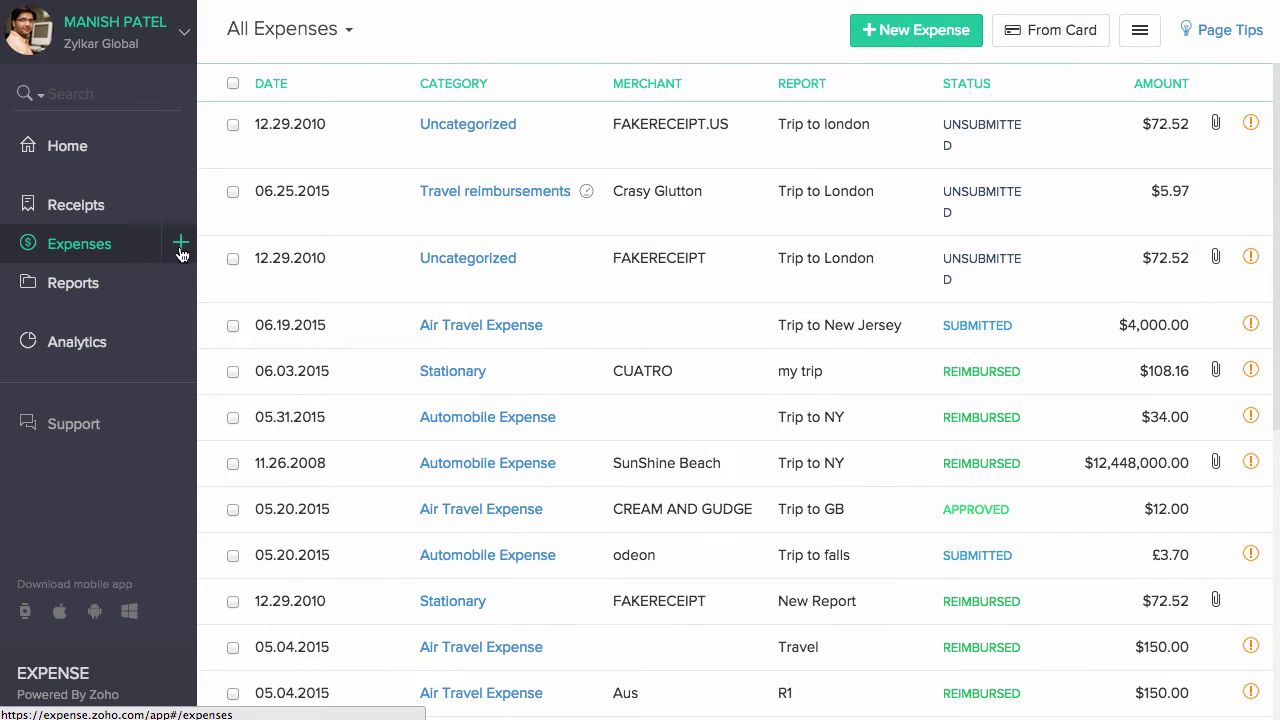
click(182, 250)
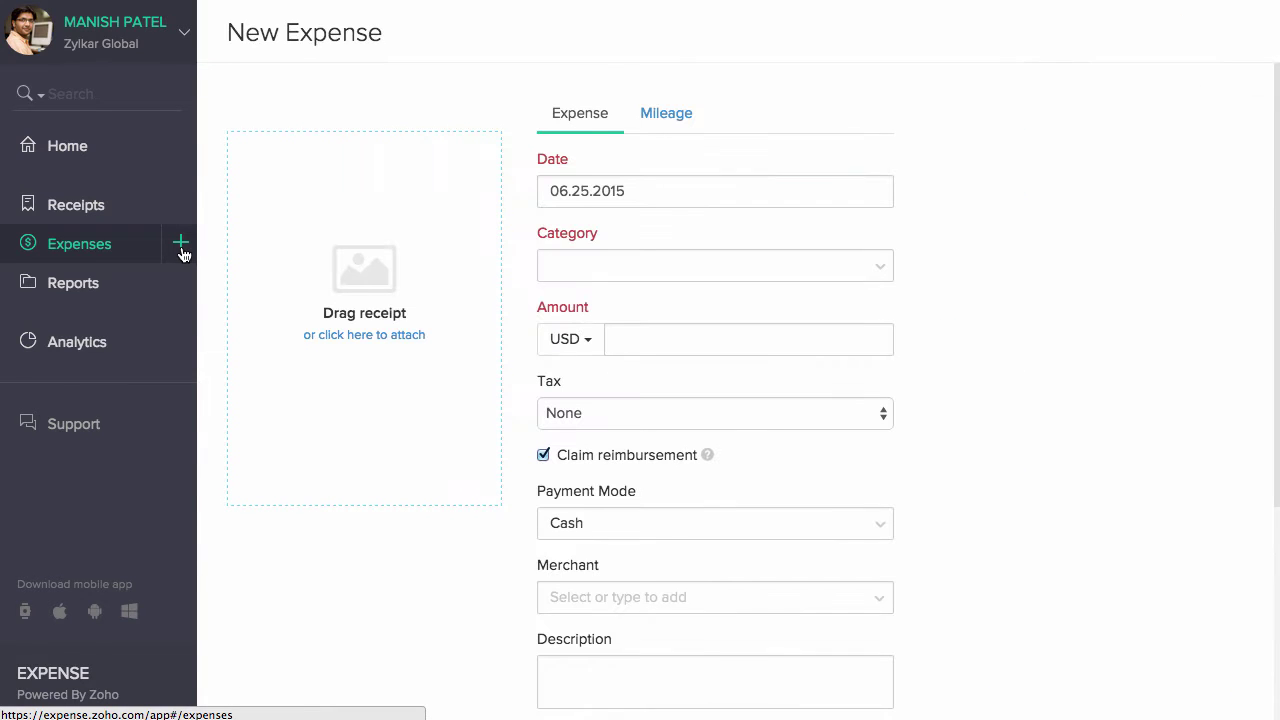
click(666, 191)
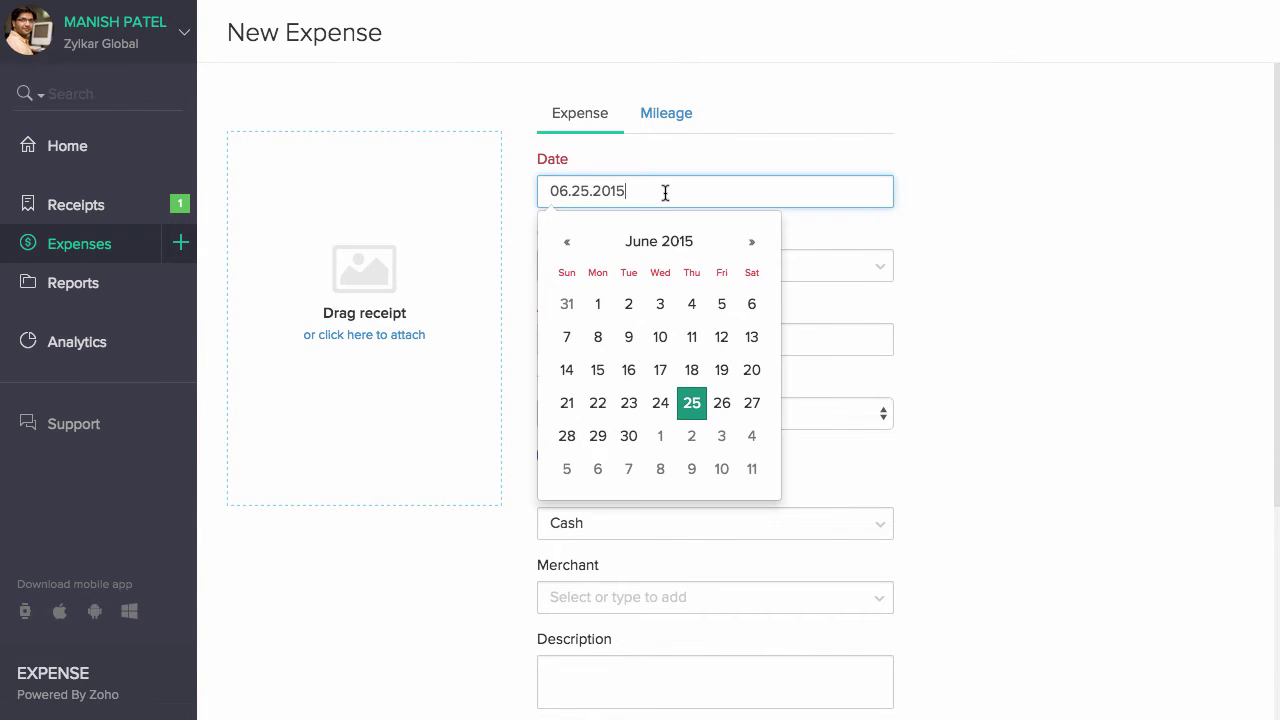
click(668, 353)
click(654, 274)
click(658, 393)
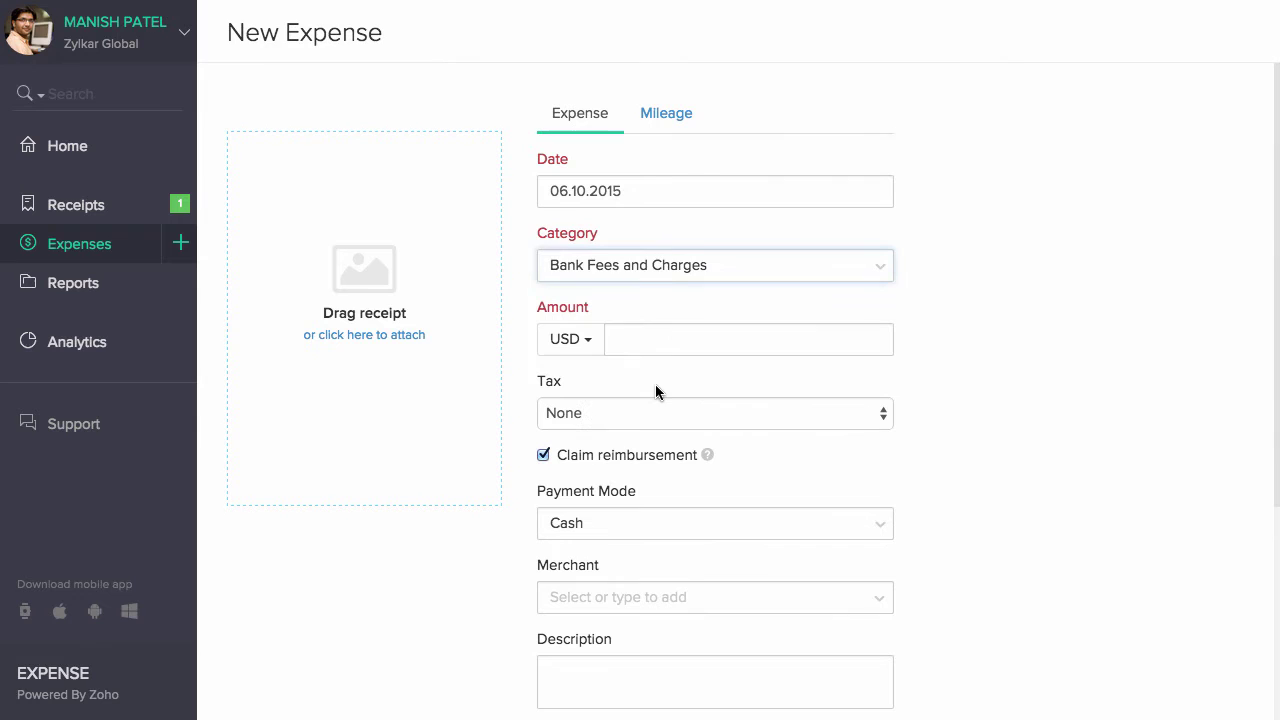
Enter 90 as the expense amount, keeping USD as the currency
scroll(1011, 317, down, 5)
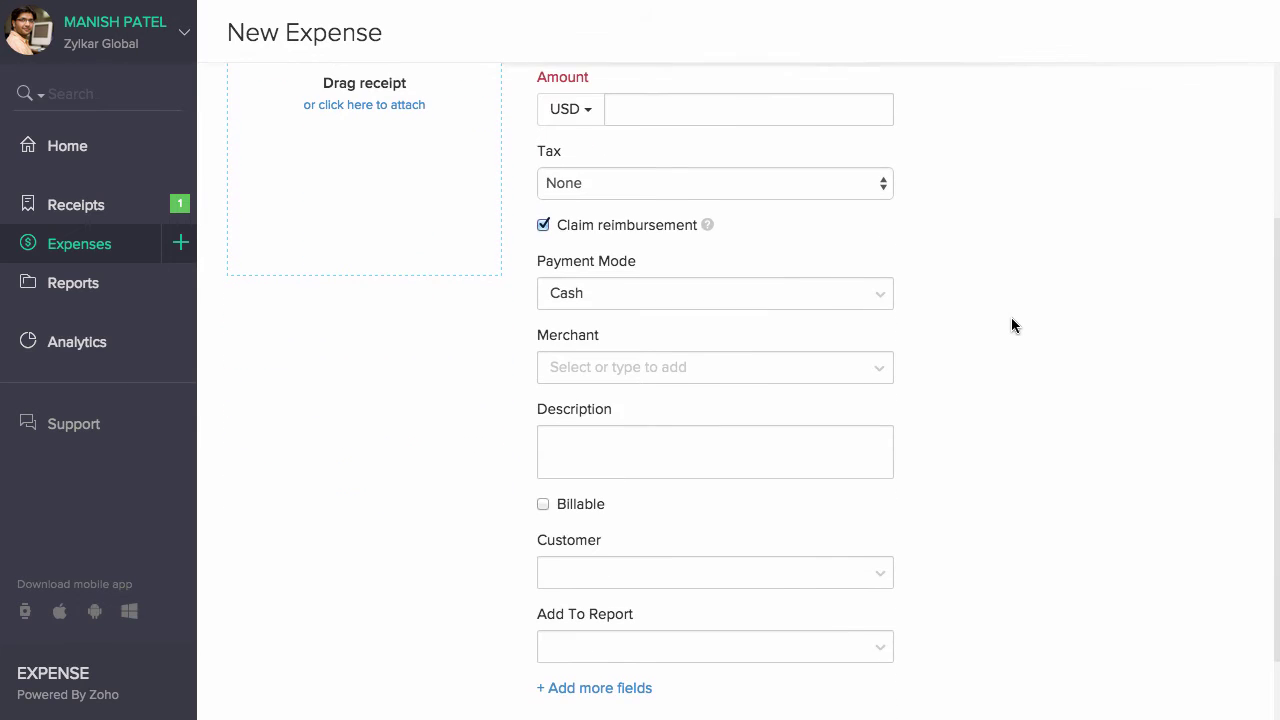
click(803, 112)
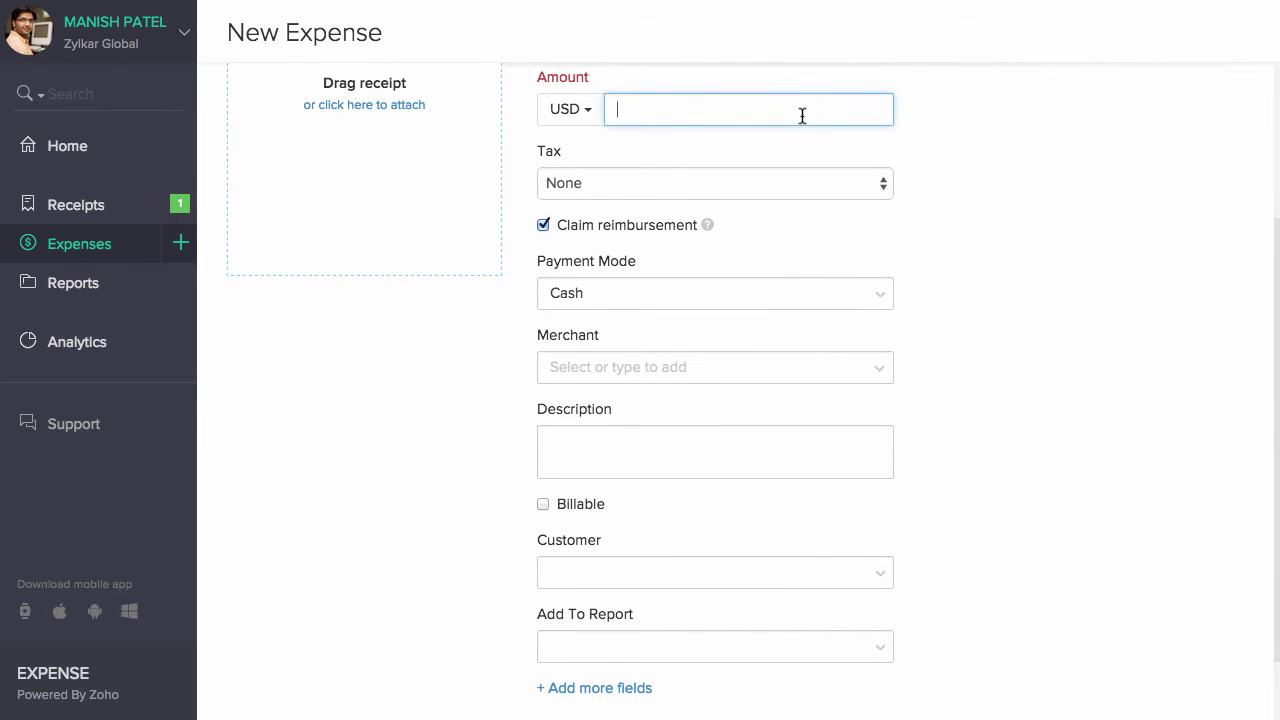
text(90)
click(568, 110)
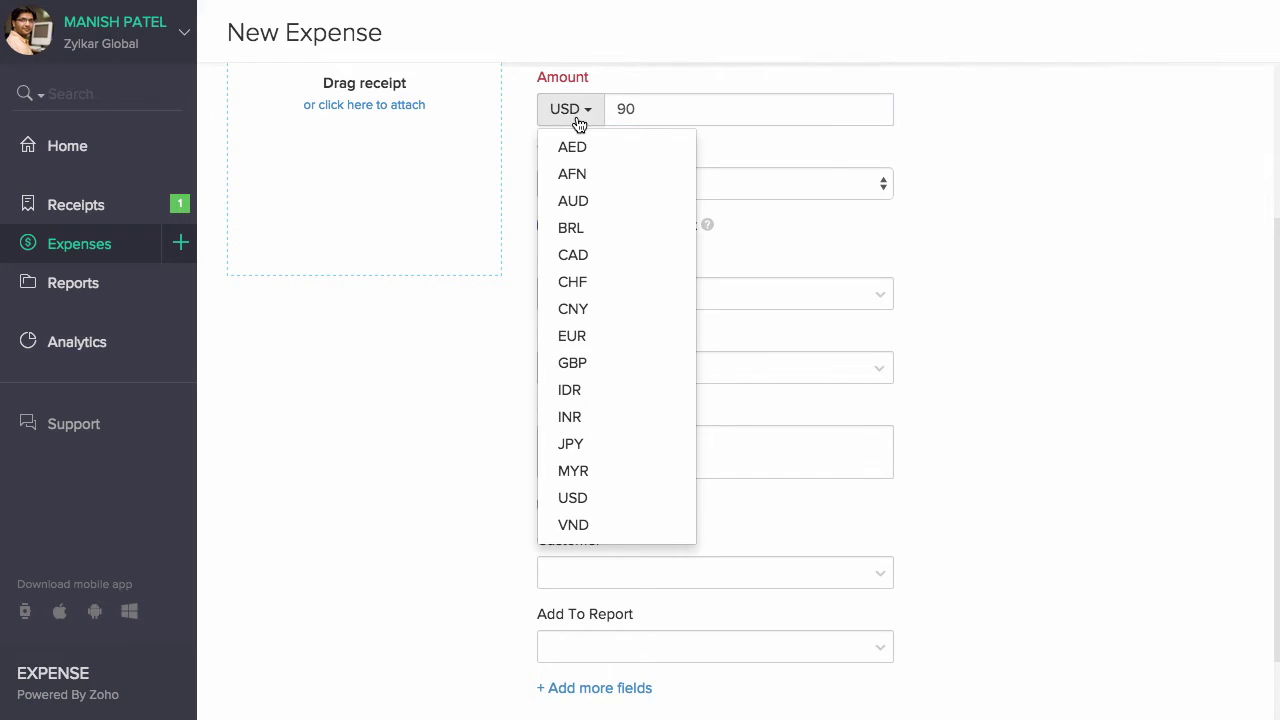
click(566, 110)
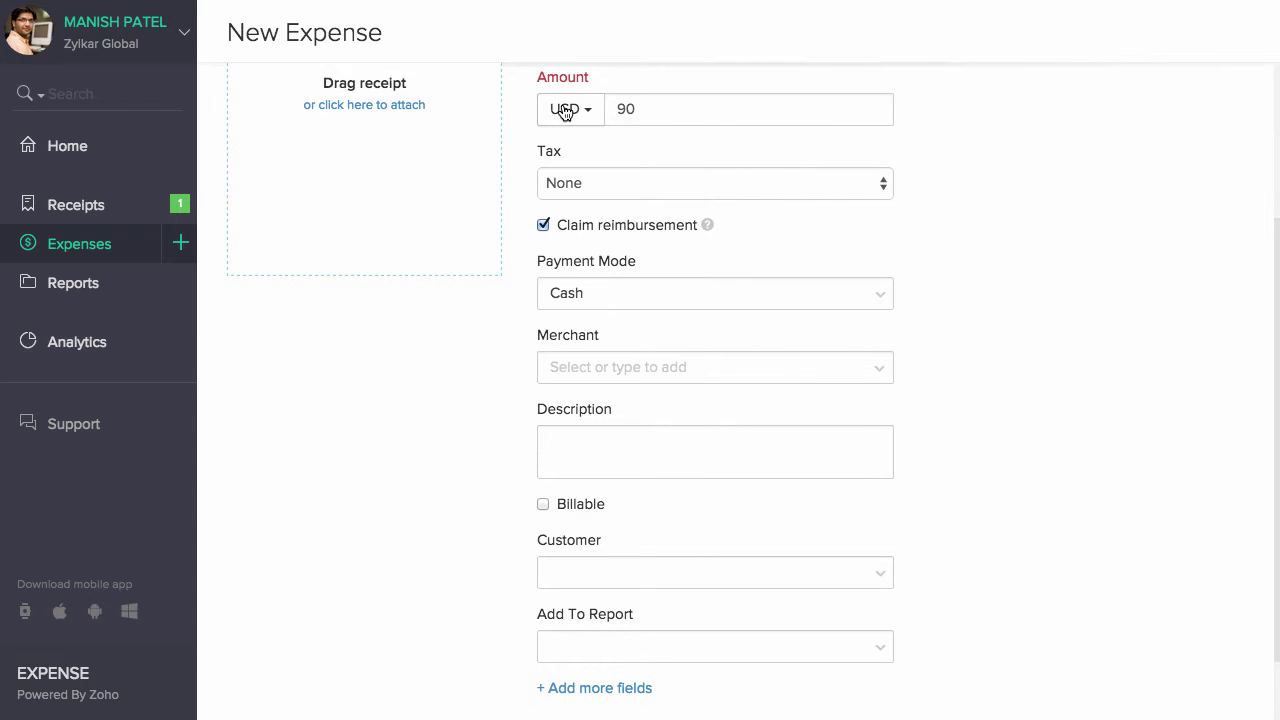
Apply the PST-Canada [8%] tax, mark the amount as tax inclusive, and keep reimbursement claimed
click(609, 192)
click(614, 222)
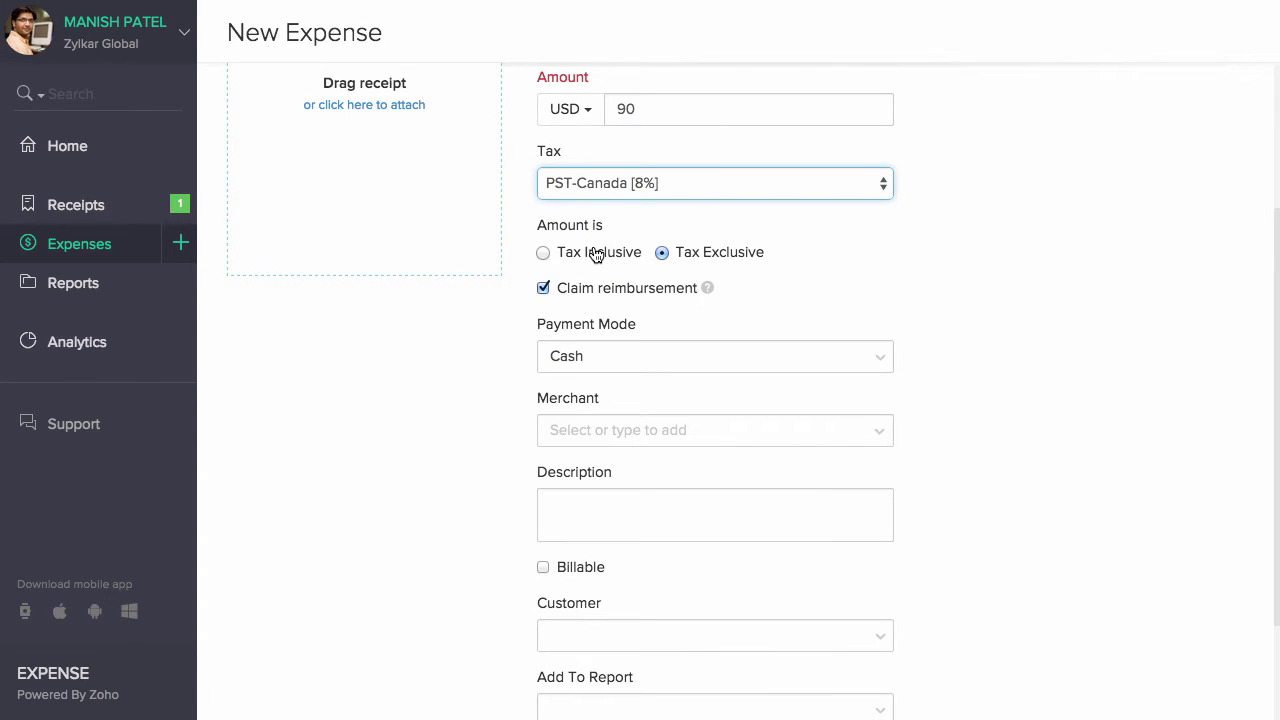
click(597, 252)
click(592, 298)
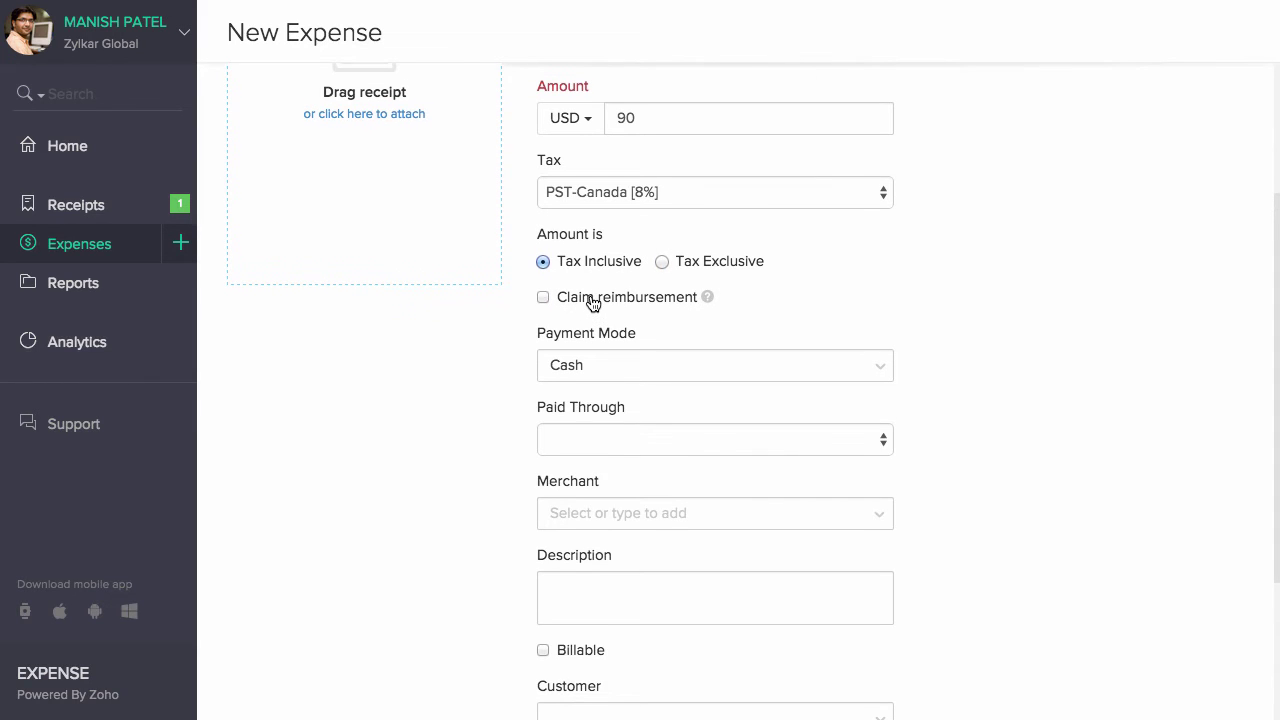
click(591, 298)
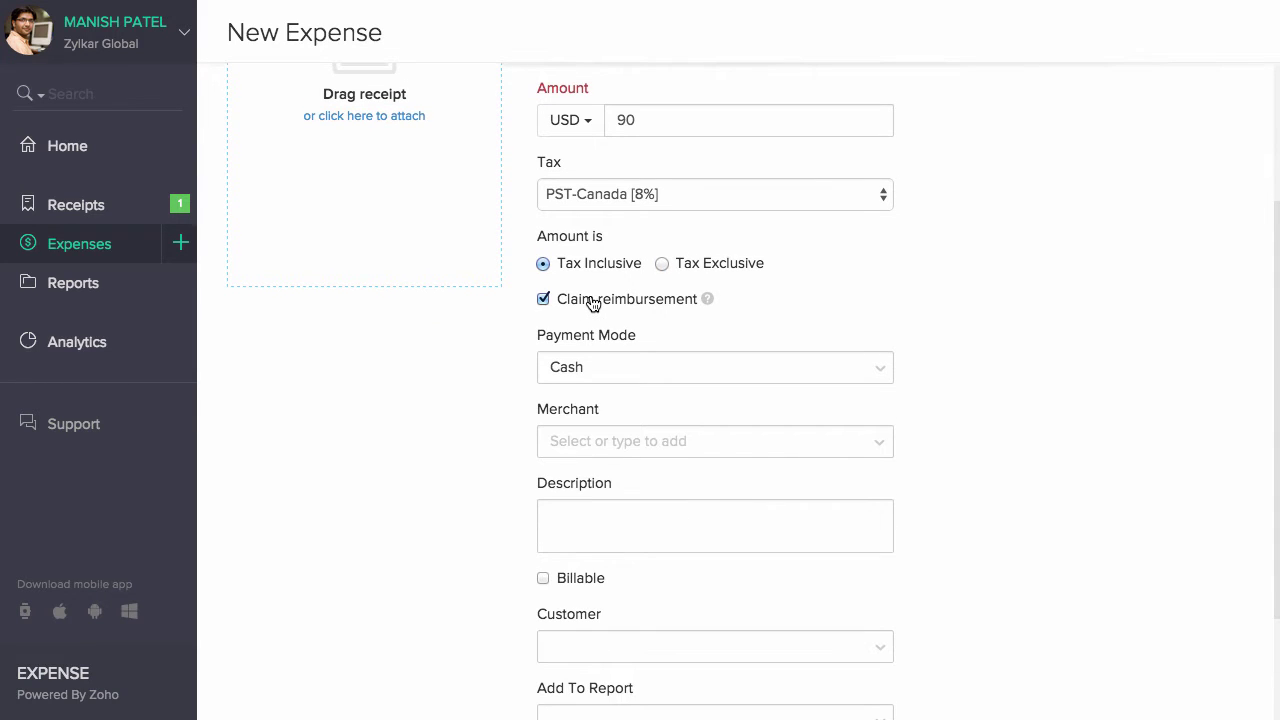
Keep Cash as the payment mode and set the merchant to Crasy Glutton, leaving the description empty
click(771, 364)
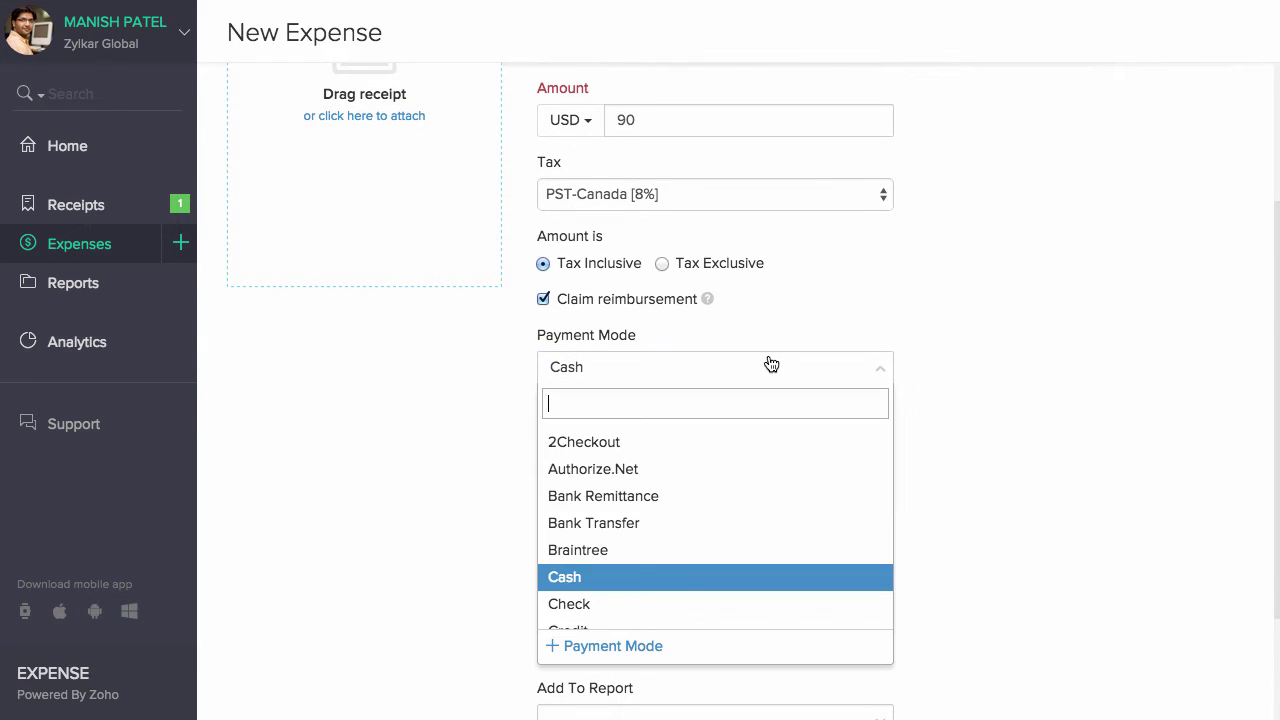
click(717, 591)
click(734, 441)
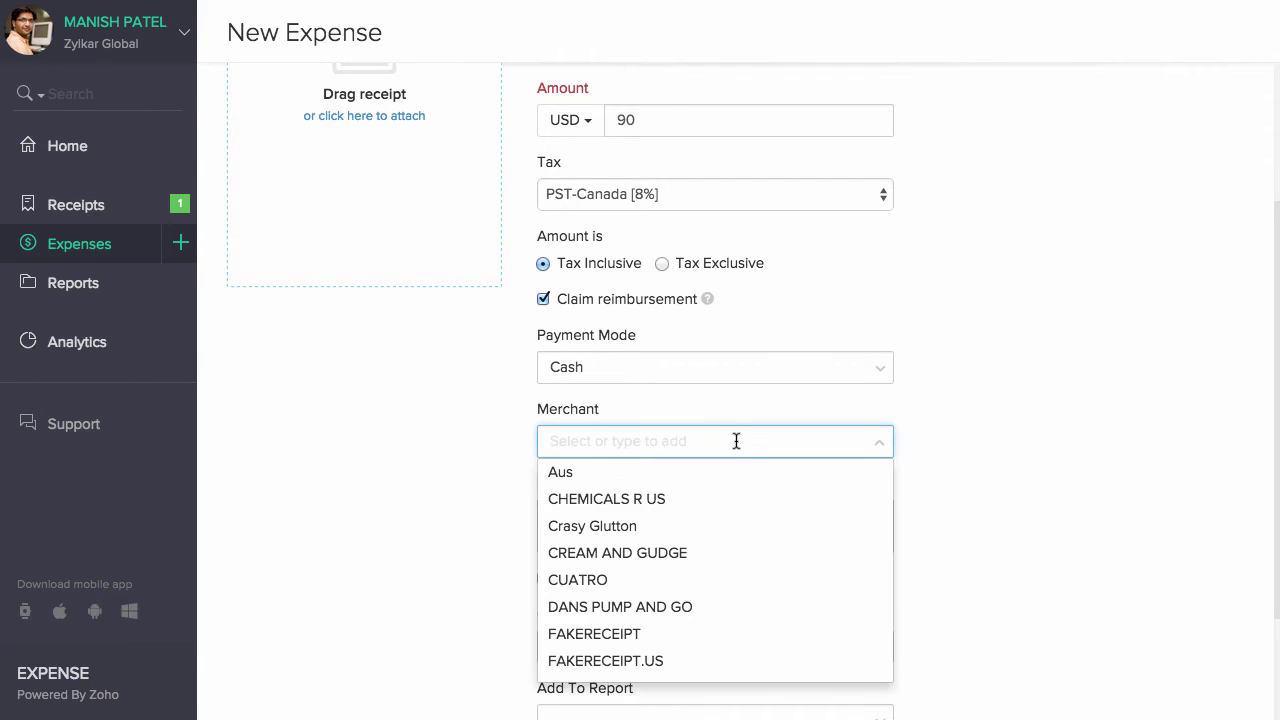
click(645, 527)
click(890, 520)
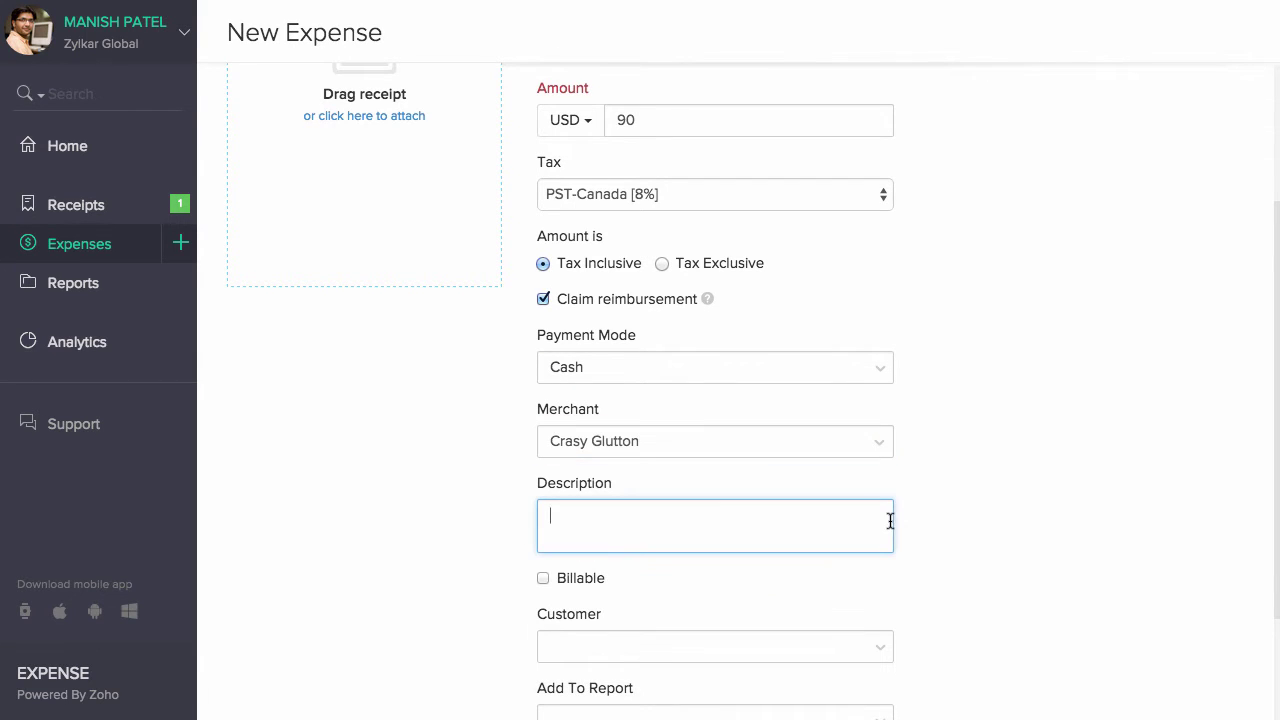
click(931, 518)
Mark the expense as billable to the customer ACME Corp. and add it to the Trip to London report
scroll(931, 518, down, 3)
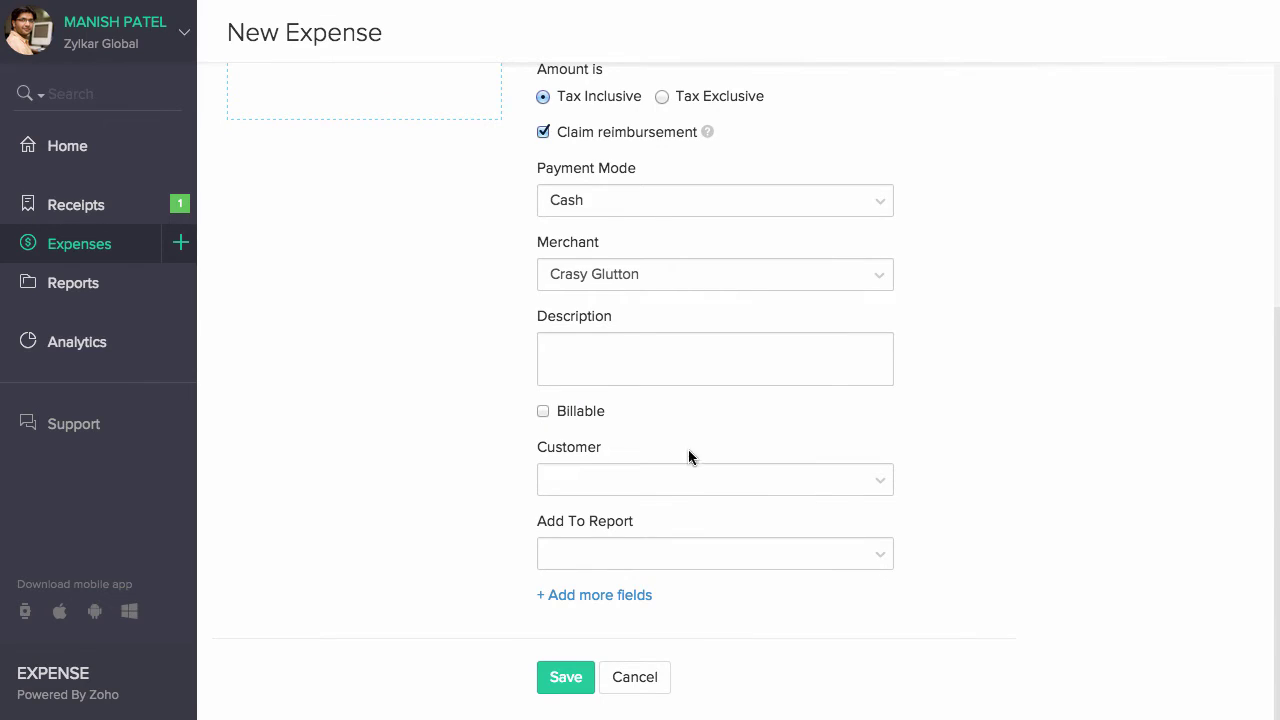
click(587, 413)
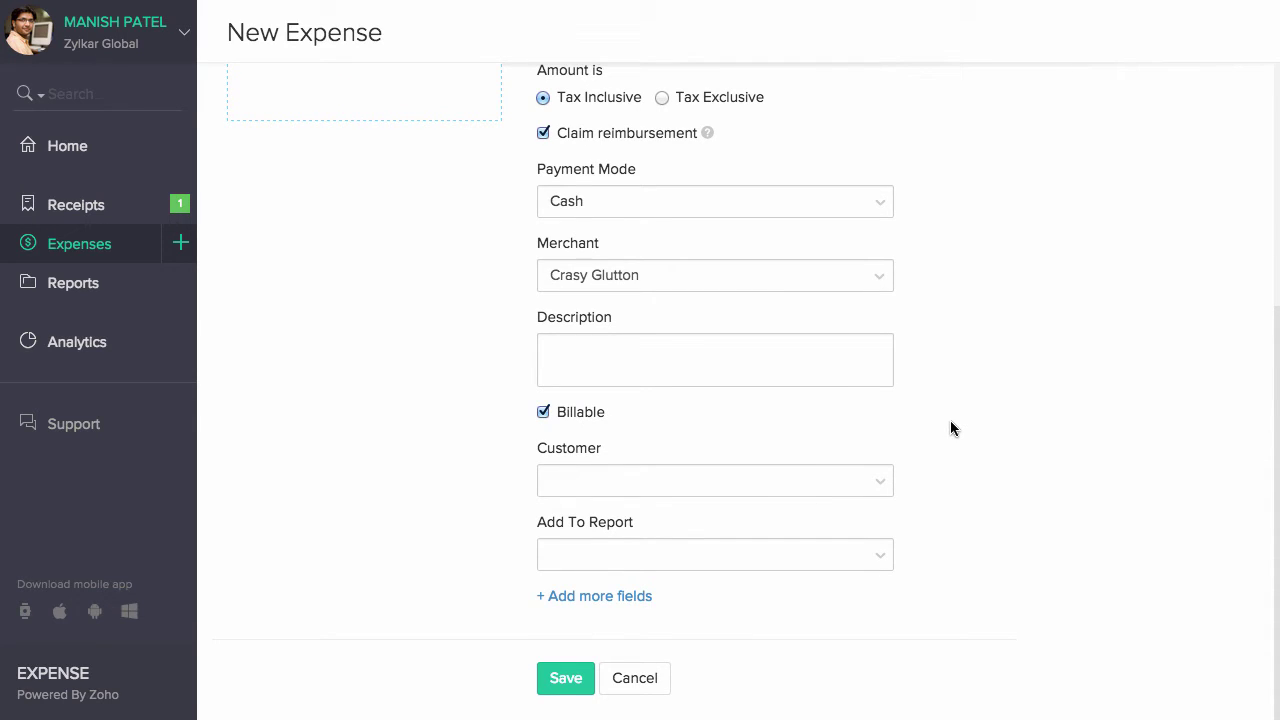
click(858, 481)
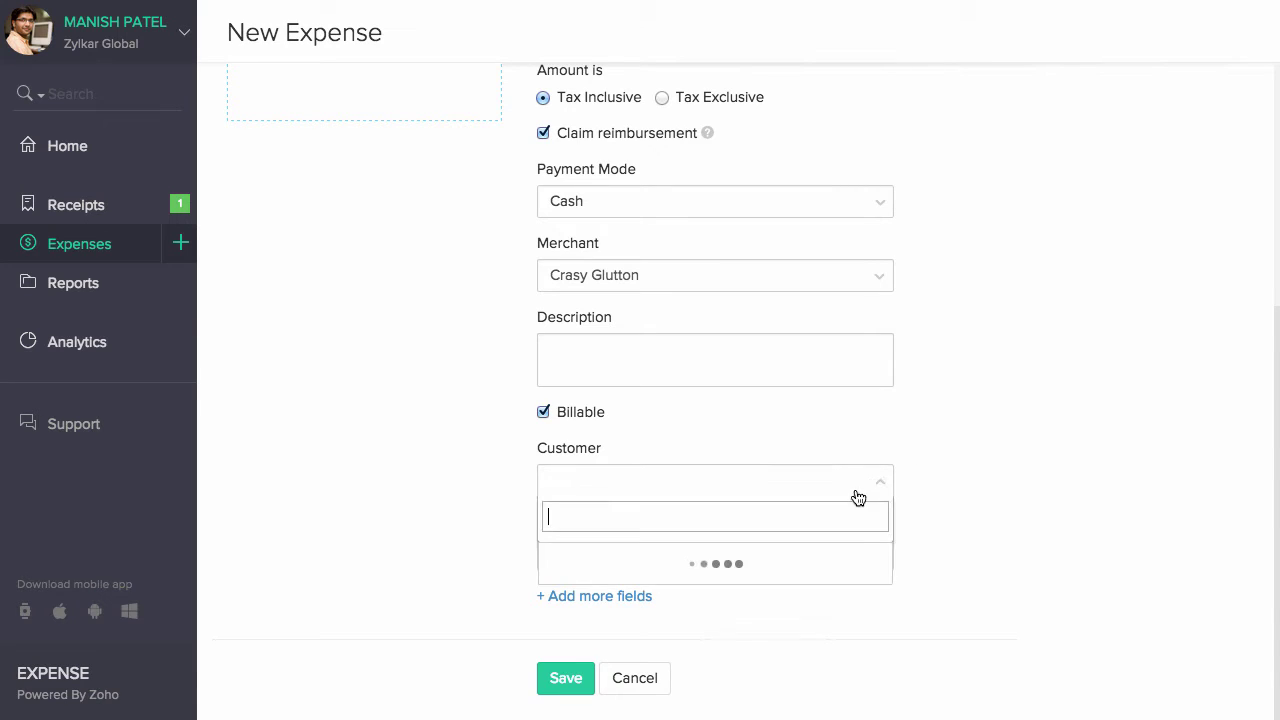
click(835, 555)
scroll(906, 480, down, 2)
click(700, 553)
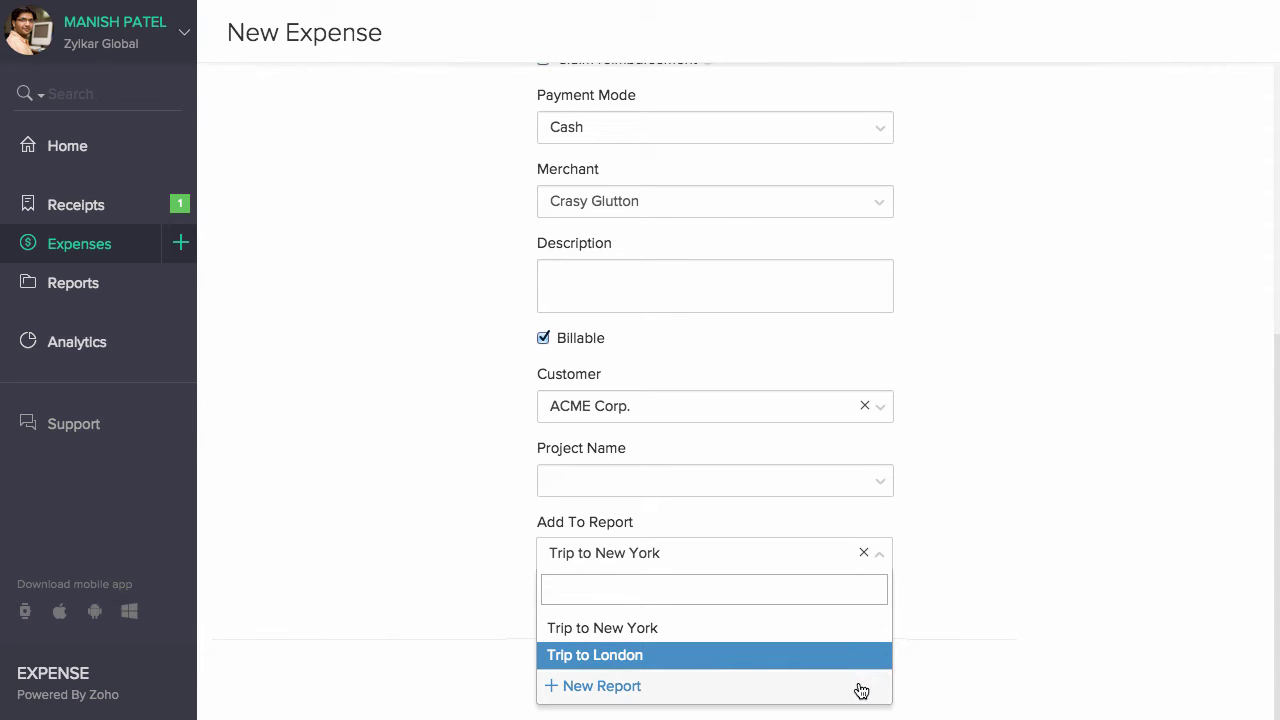
click(840, 655)
Switch the new expense to a mileage expense dated 06.10.2015 and calculate it by odometer reading
scroll(814, 562, up, 5)
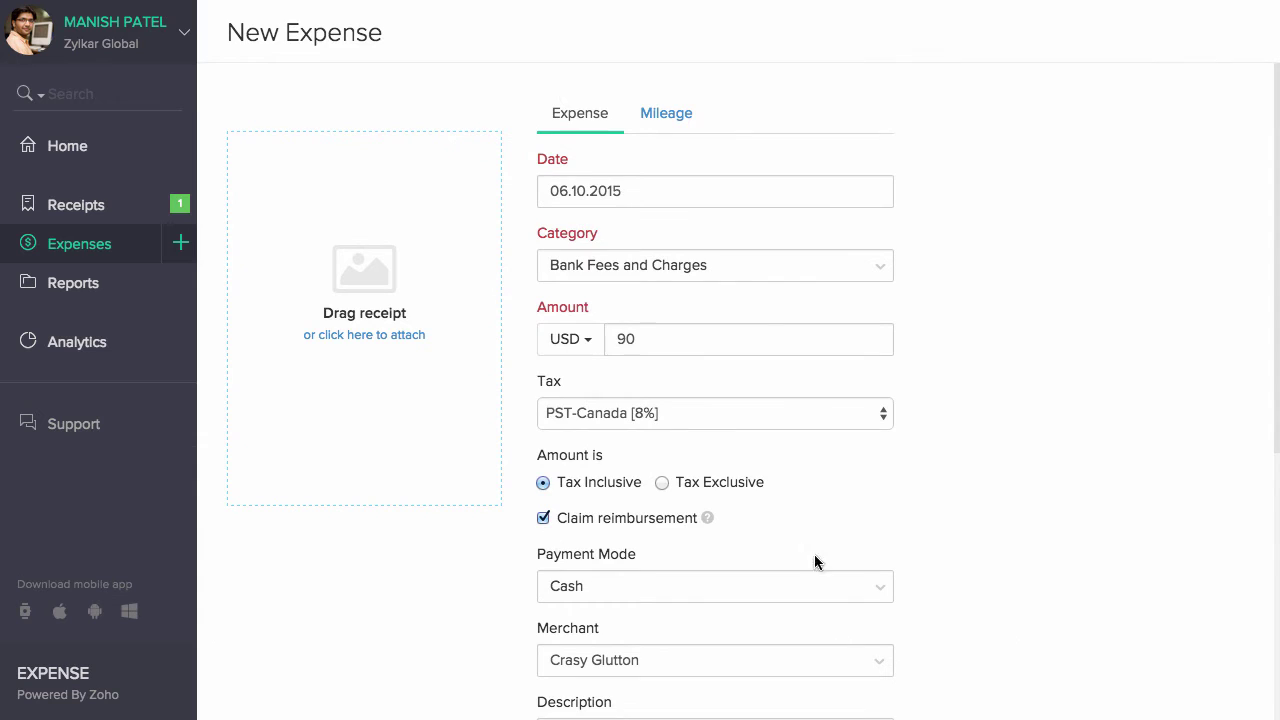
click(690, 112)
click(707, 191)
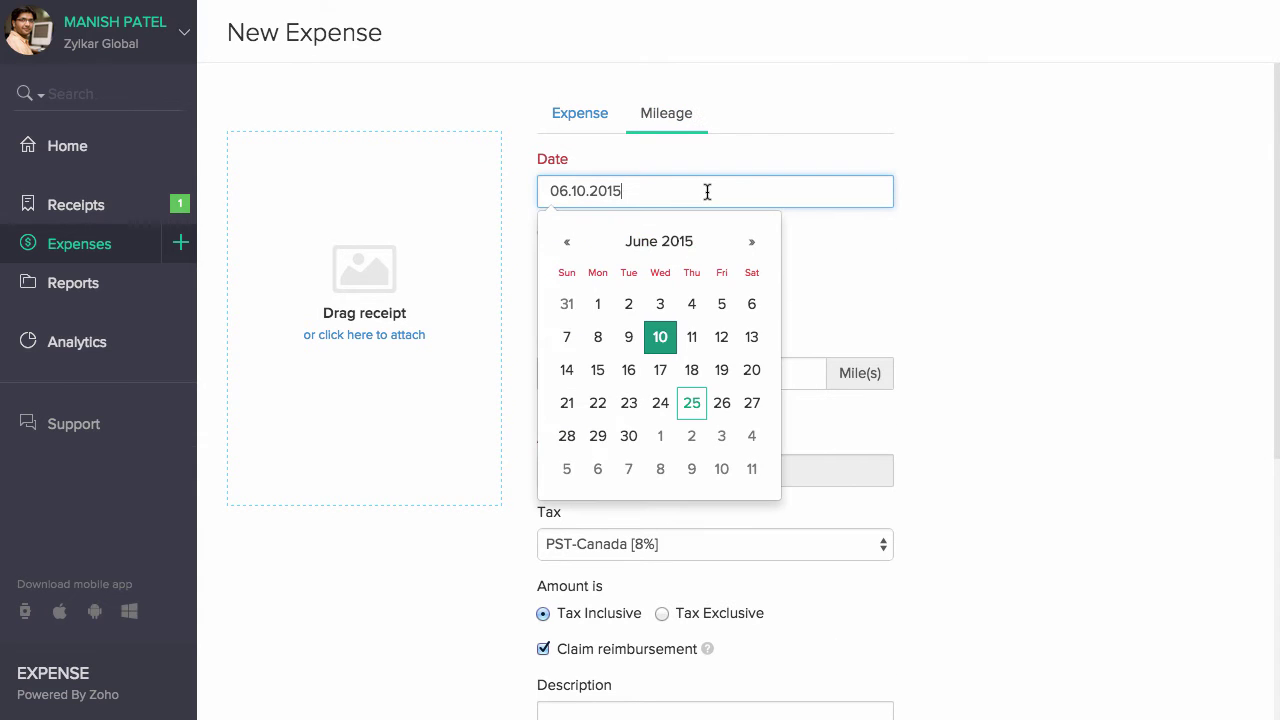
click(825, 284)
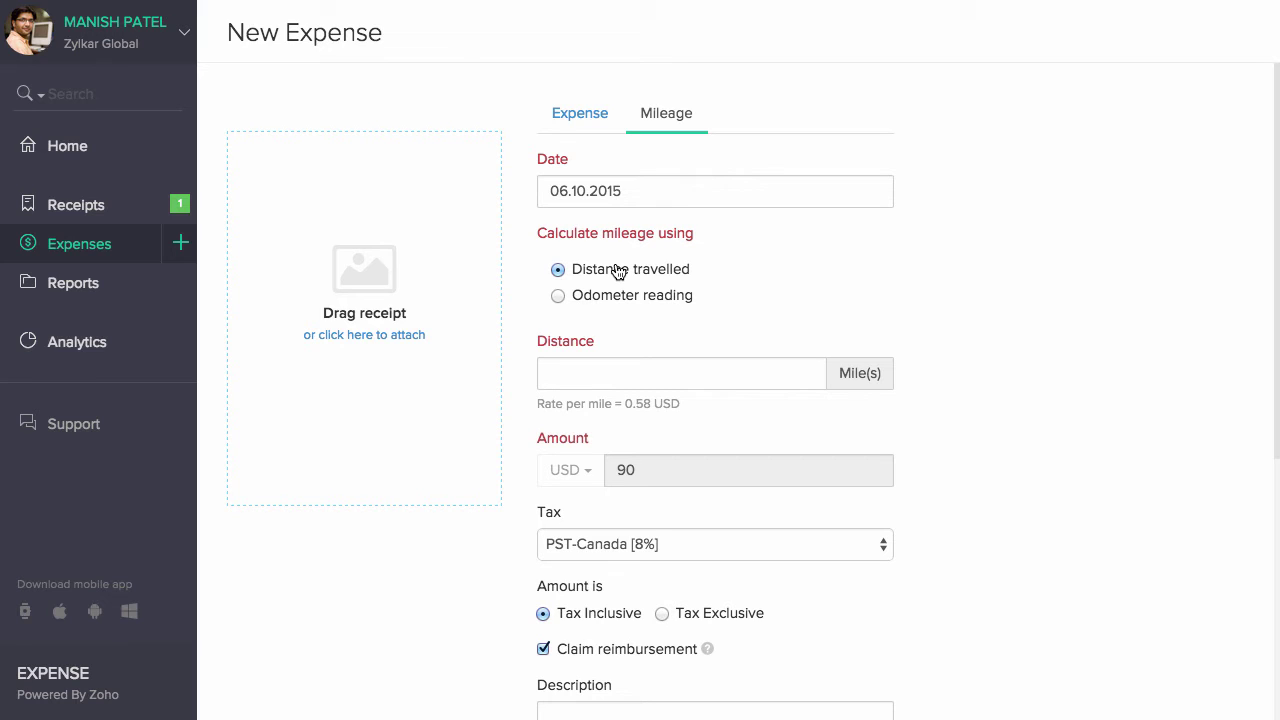
click(620, 297)
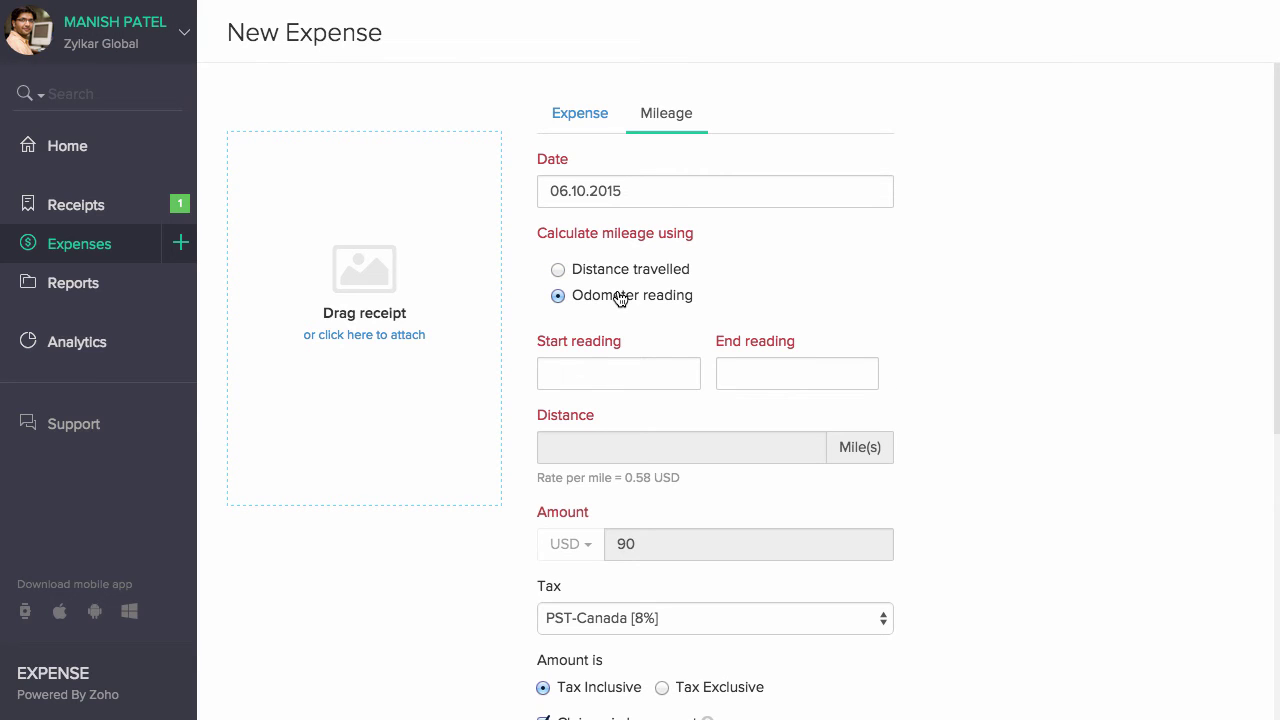
Enter an odometer start reading of 66789 and an end reading of 667899 for the mileage expense
click(608, 374)
text(66789)
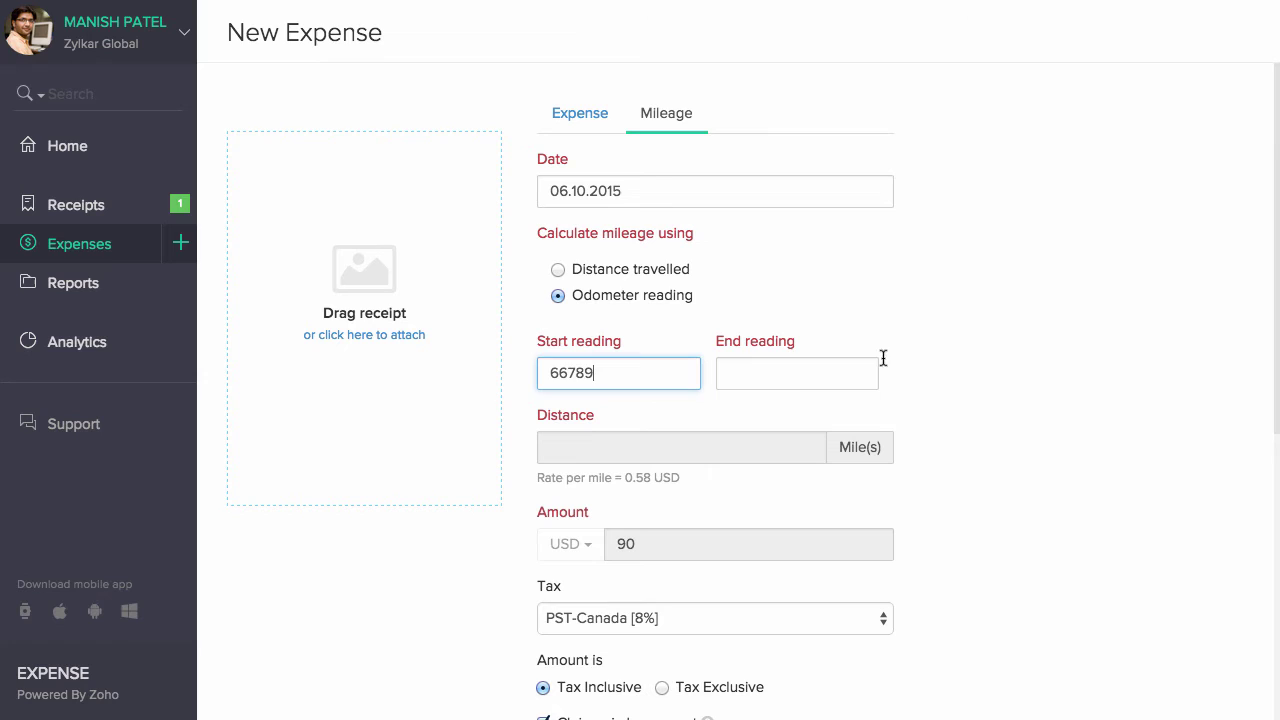
click(790, 373)
text(667899)
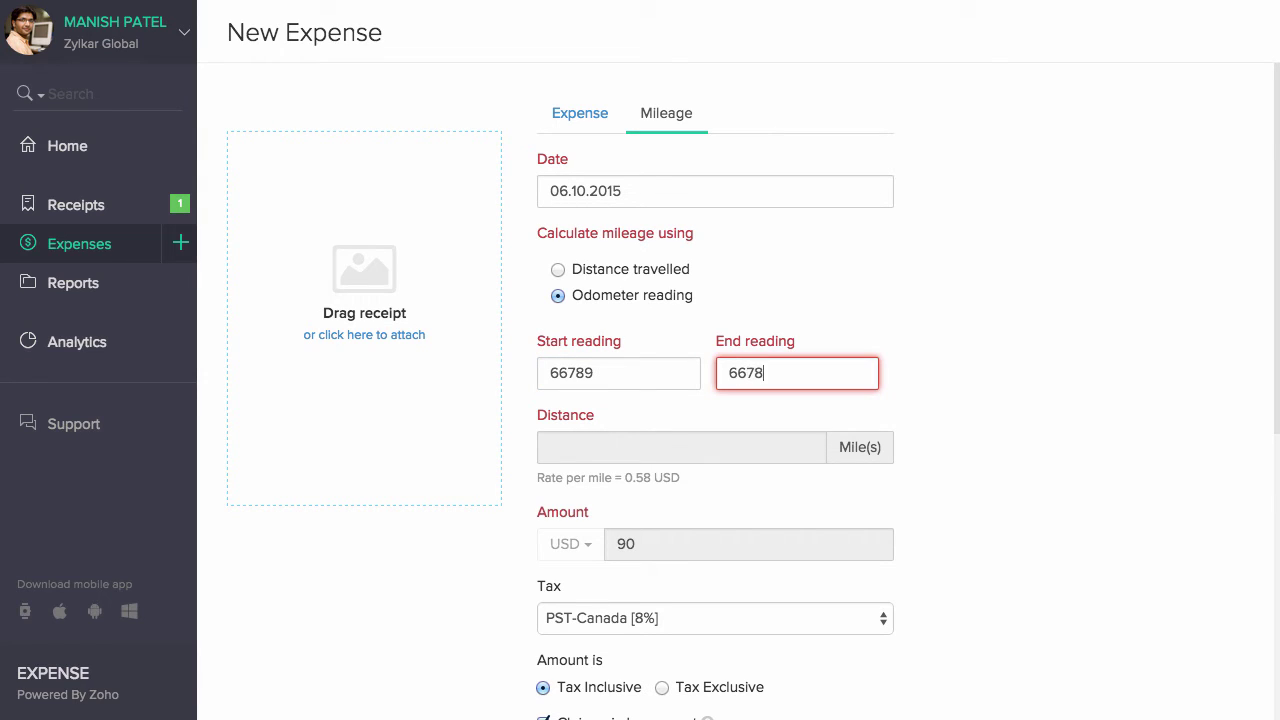
click(927, 370)
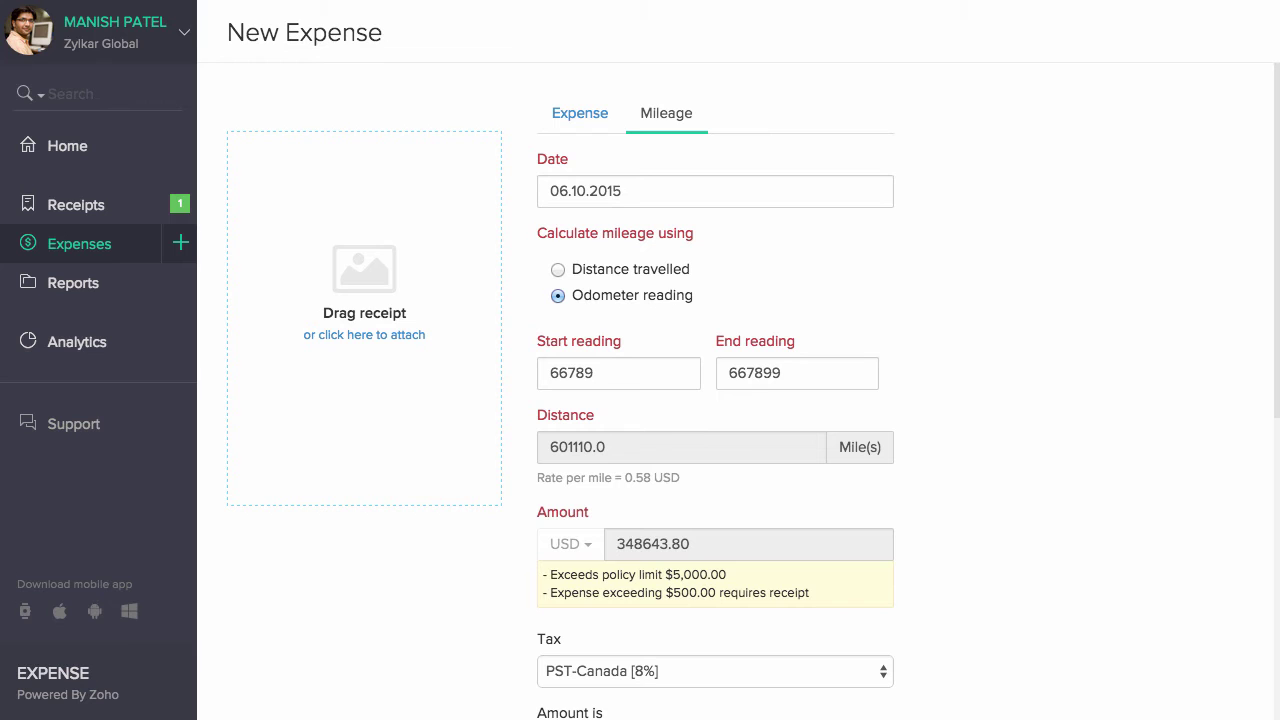
Review the tax setting of the mileage expense, keeping PST-Canada [8%]
scroll(928, 400, down, 5)
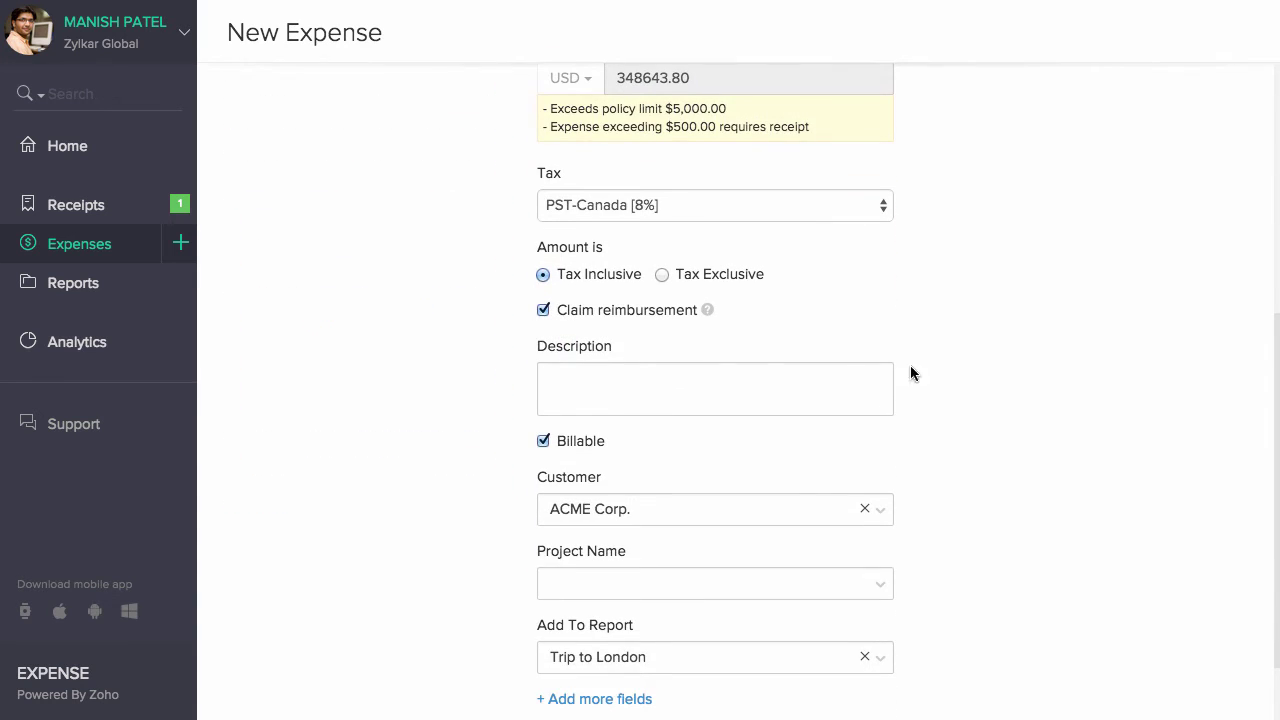
click(825, 206)
click(930, 214)
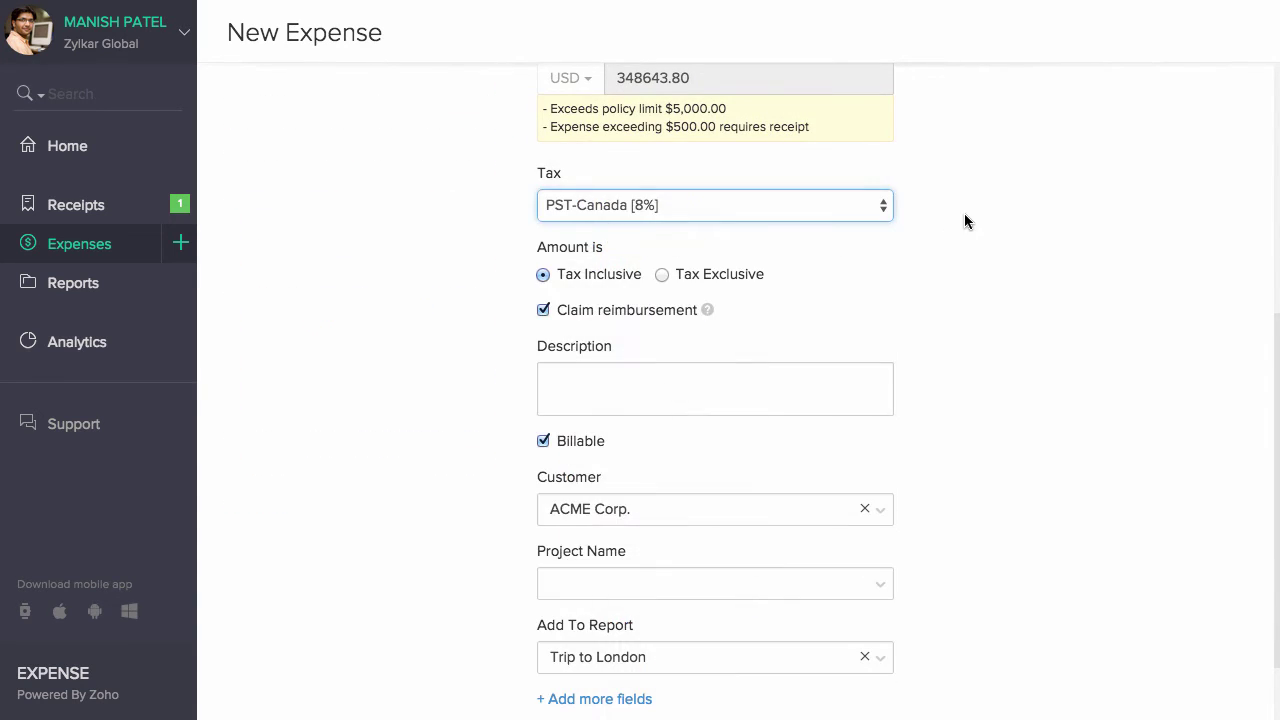
scroll(677, 403, down, 1)
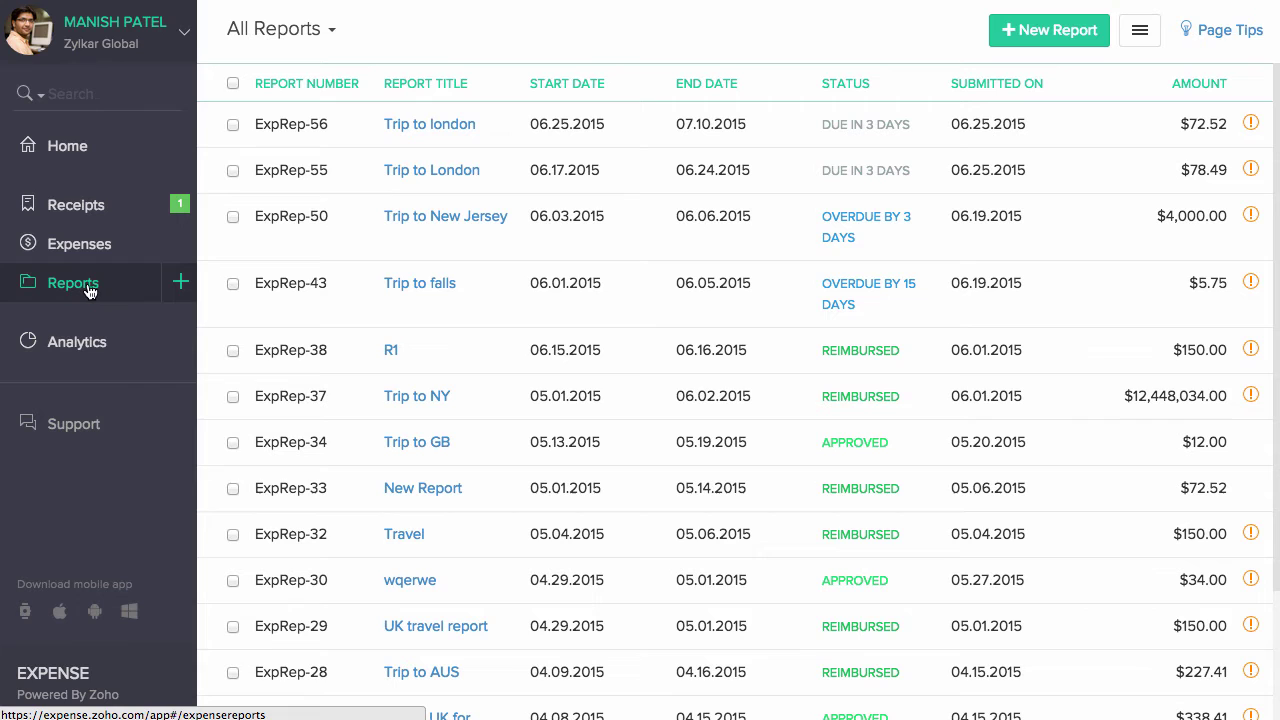
Create a new expense report titled Trip to UK with the business purpose Business trip to UK
click(179, 283)
text(Trip to UK)
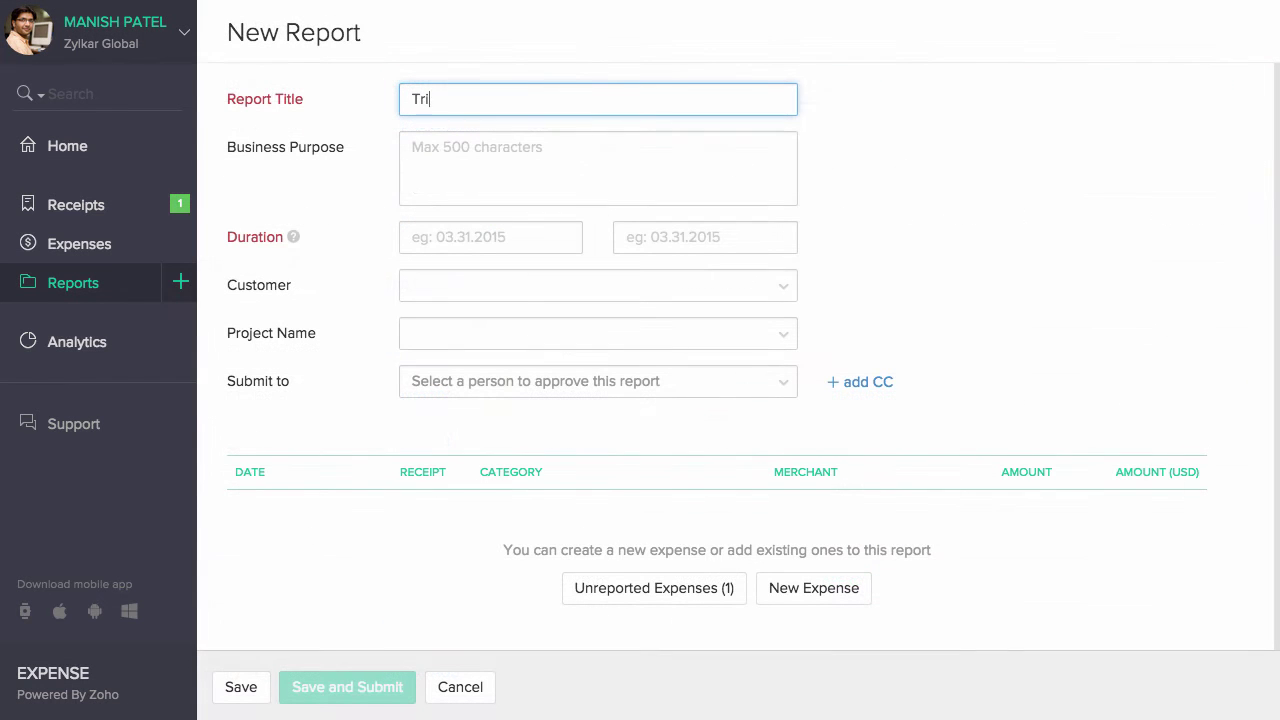
click(441, 161)
text(Business trip to UK)
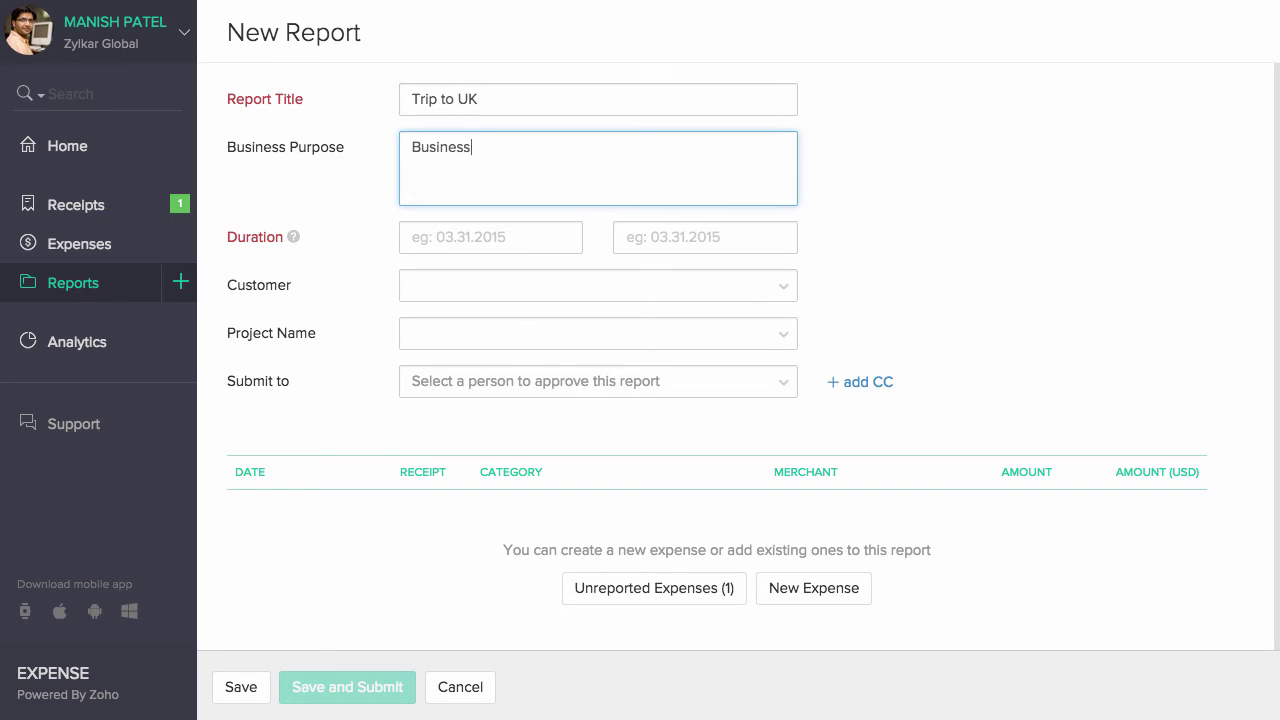
Set the report's duration from 06.02.2015 to 06.25.2015
click(416, 237)
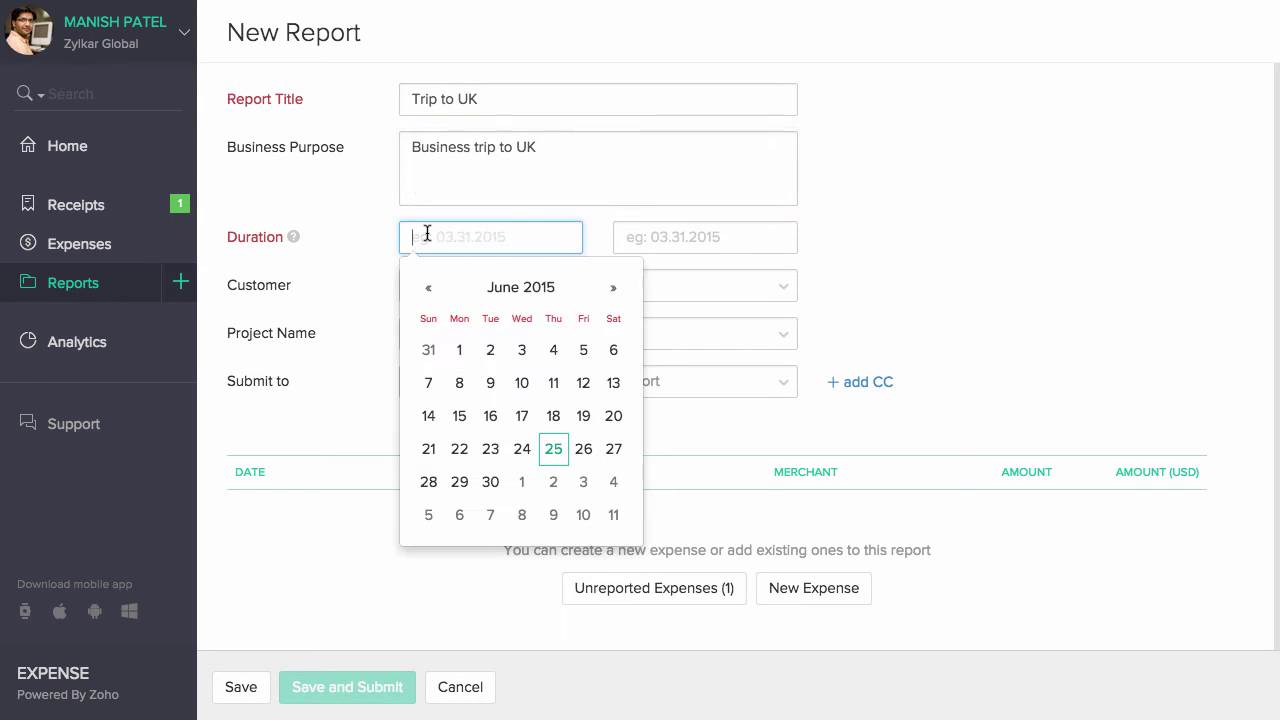
click(492, 350)
click(766, 448)
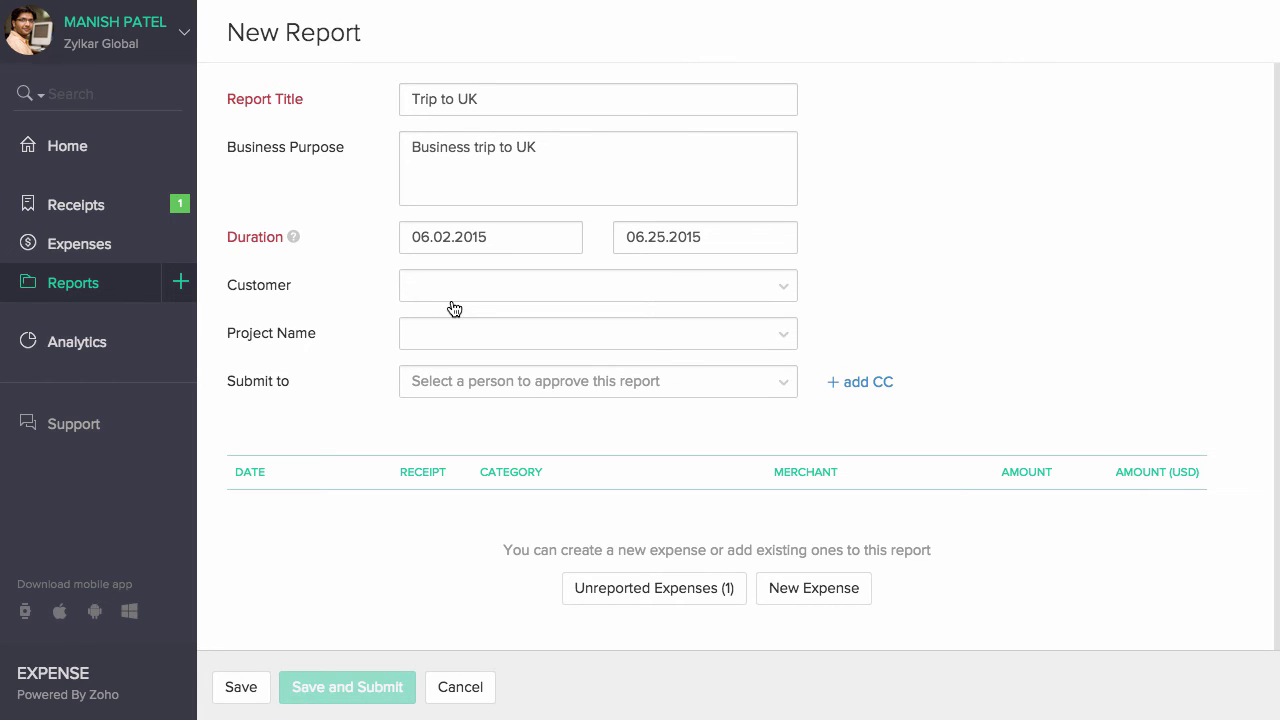
Select the customer for the report and the person who is to approve it, leaving the project name empty
click(458, 288)
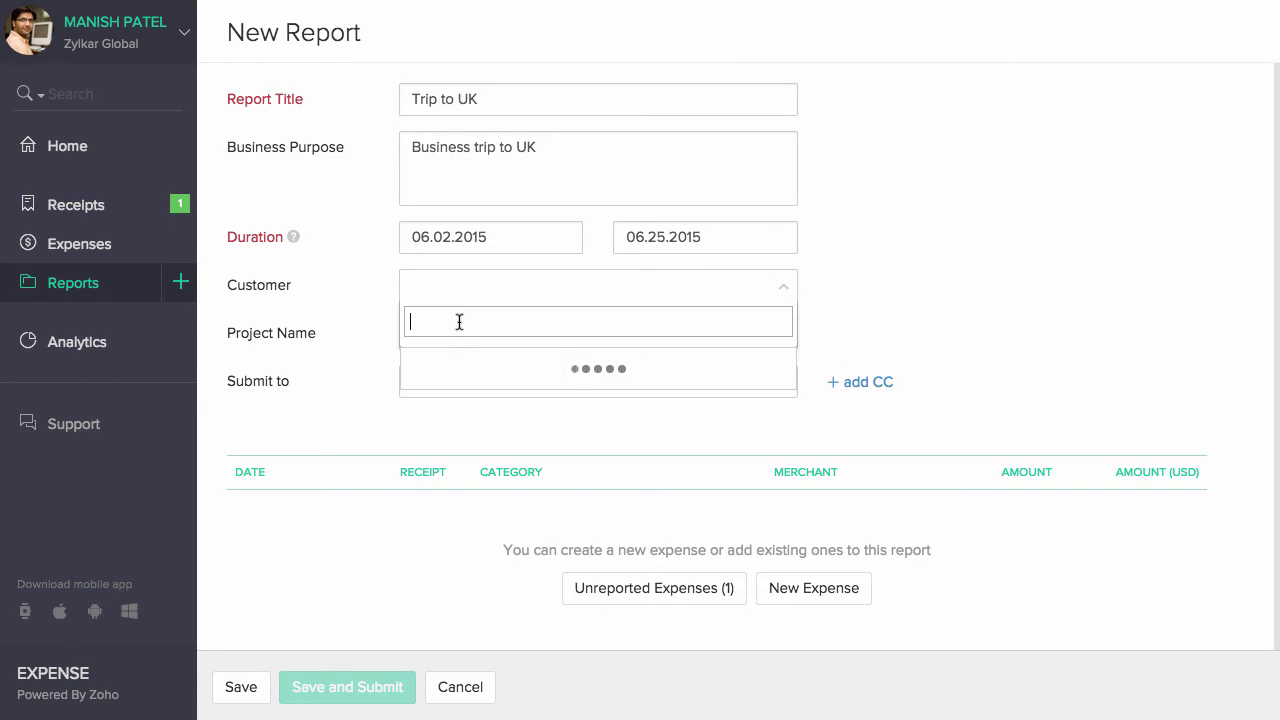
click(457, 384)
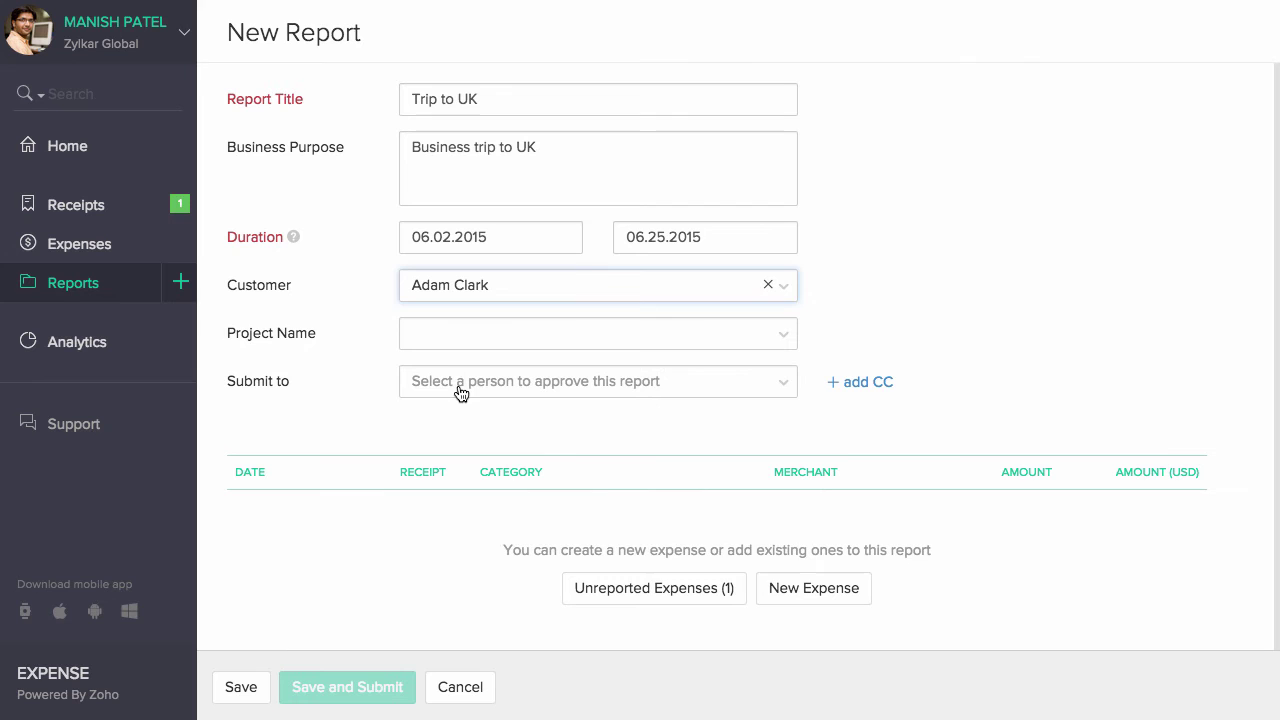
click(460, 392)
click(480, 508)
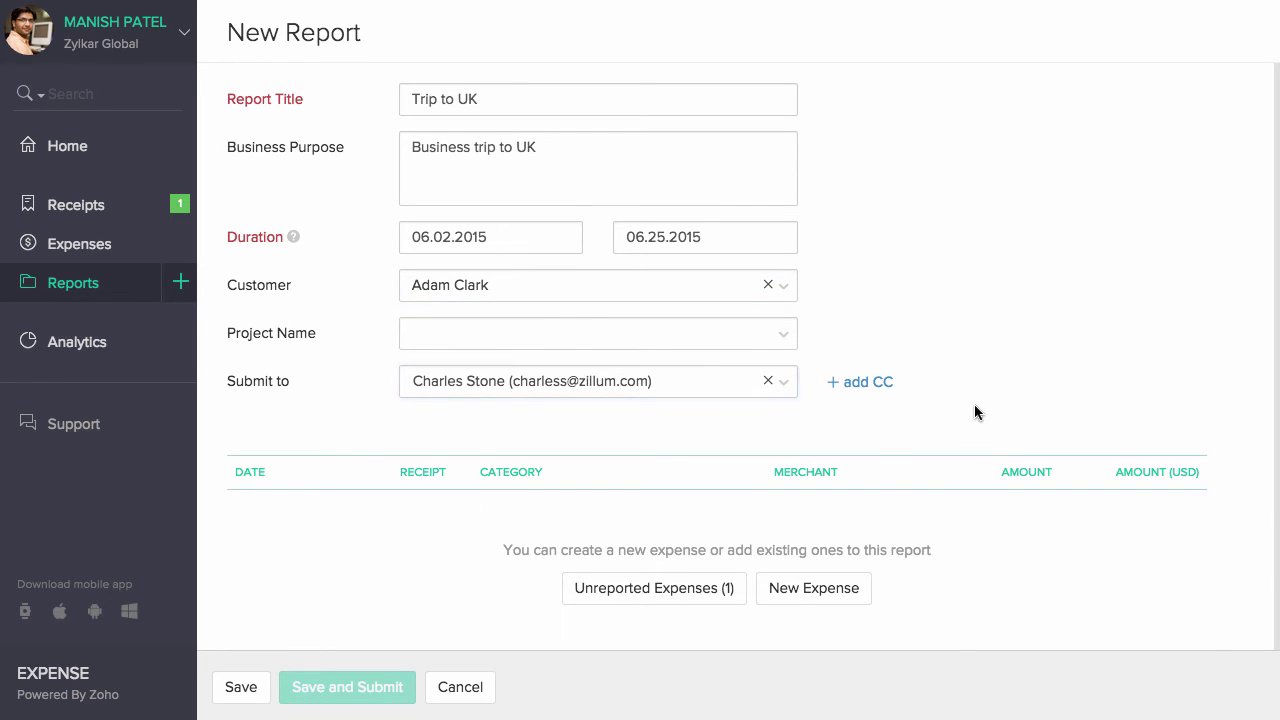
Include the unreported $72.52 FAKERECEIPT.US expense in the report and save it without submitting
scroll(974, 412, down, 1)
click(686, 522)
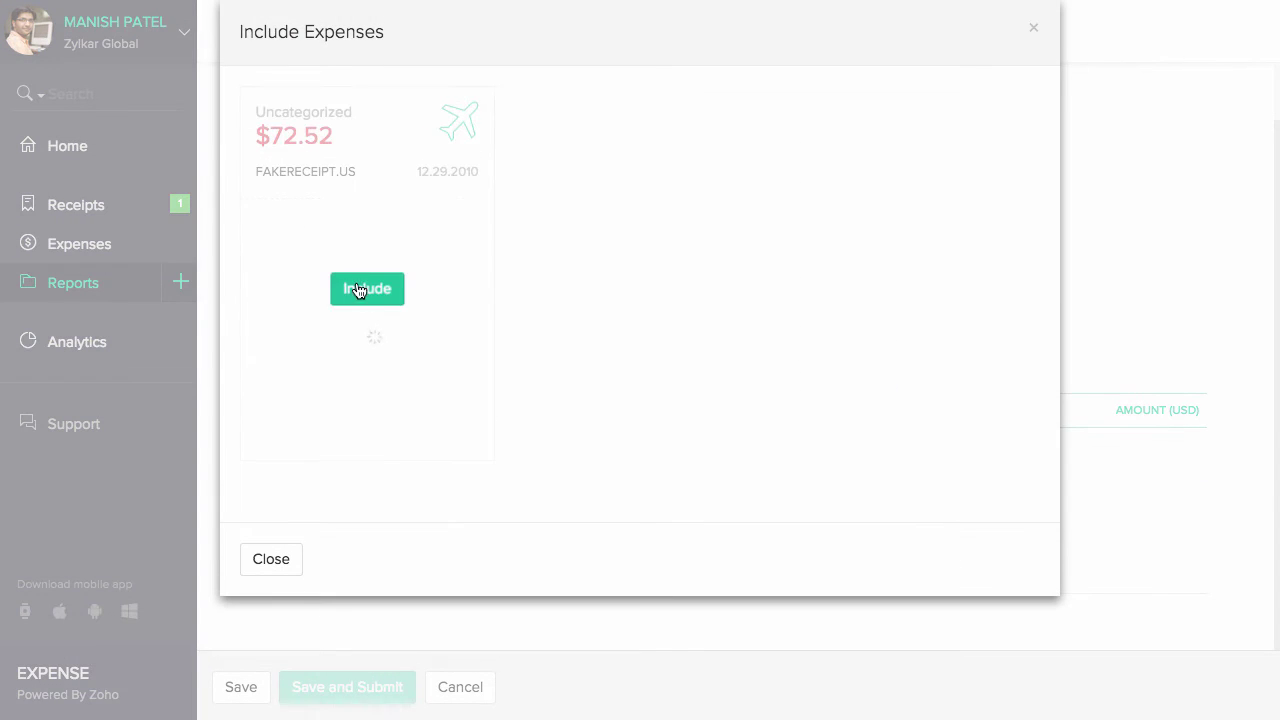
click(360, 289)
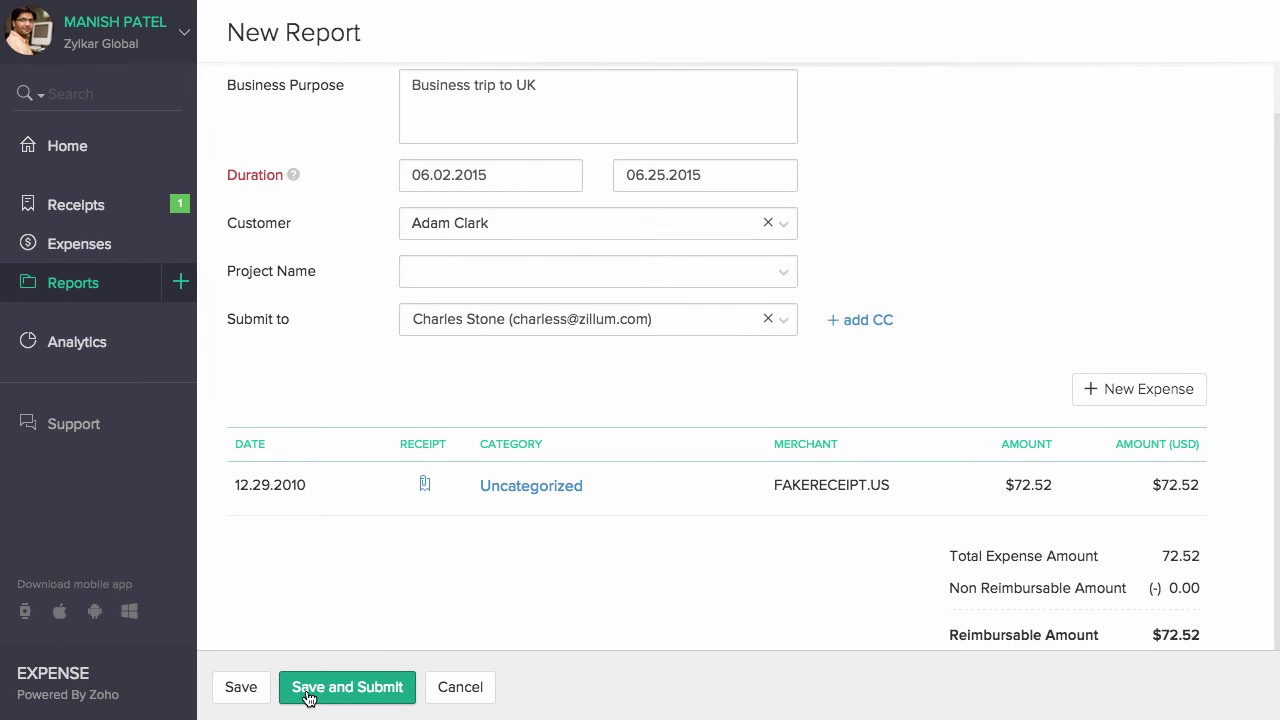
click(238, 687)
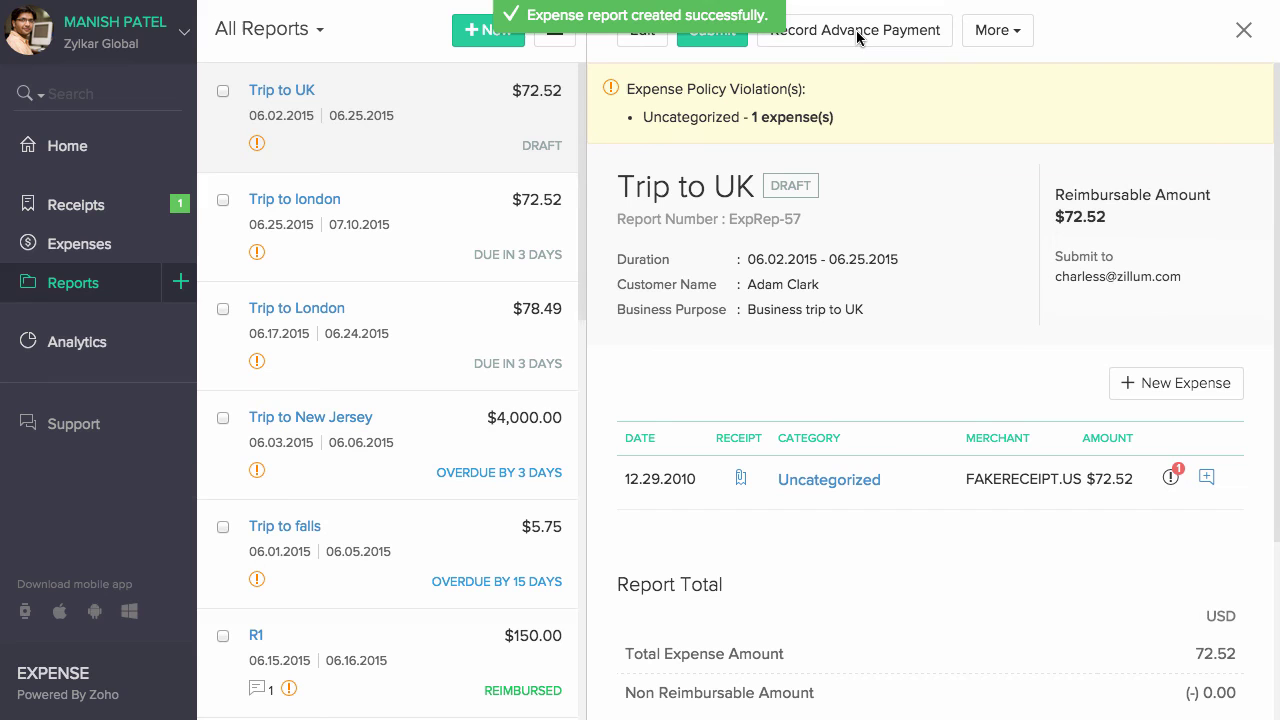
Record an advance payment of 800 USD dated 06.25.2015 for the Trip to UK report
click(846, 34)
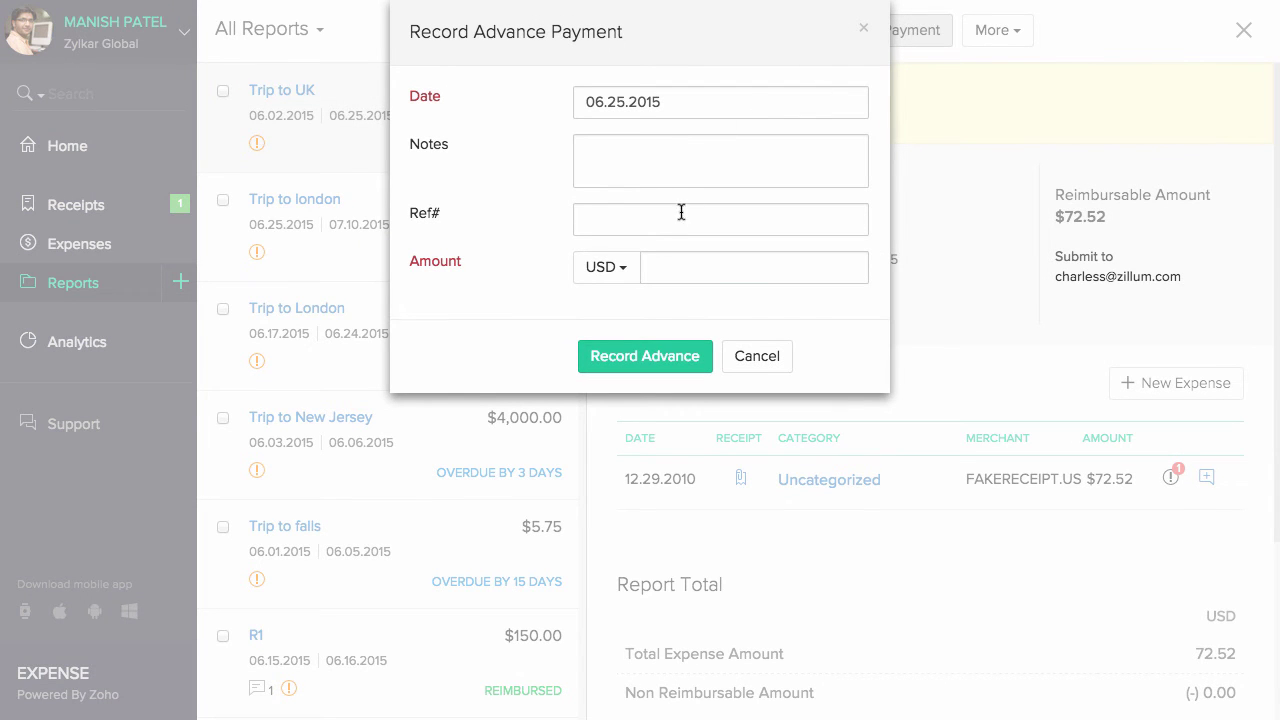
click(680, 218)
click(683, 267)
text(800)
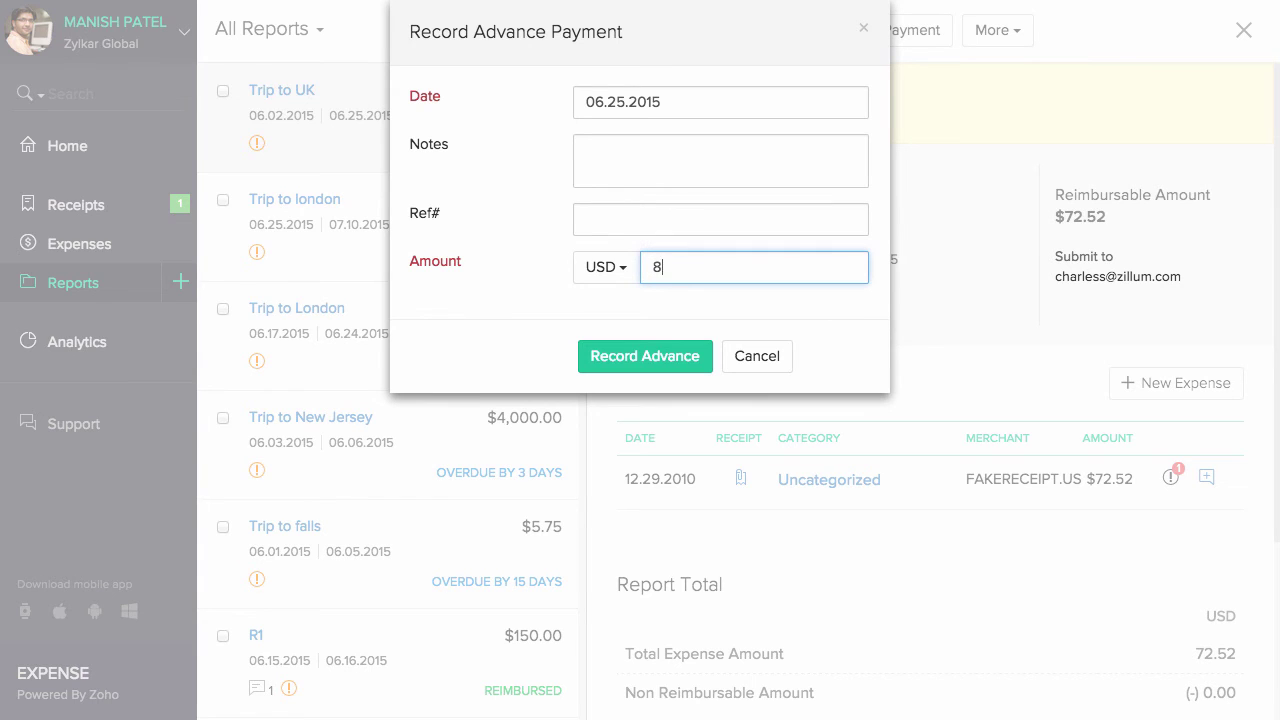
click(660, 354)
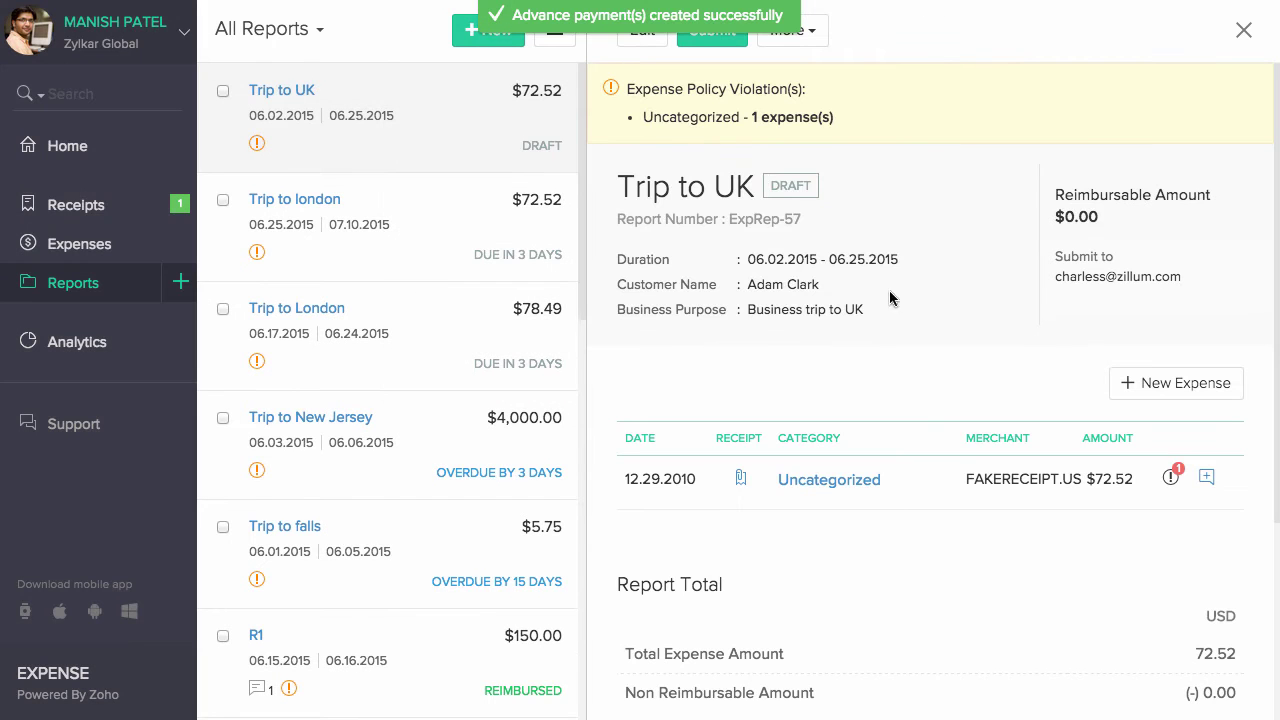
Check the report's share, archive and export options, and submit the Trip to UK report for approval
click(808, 32)
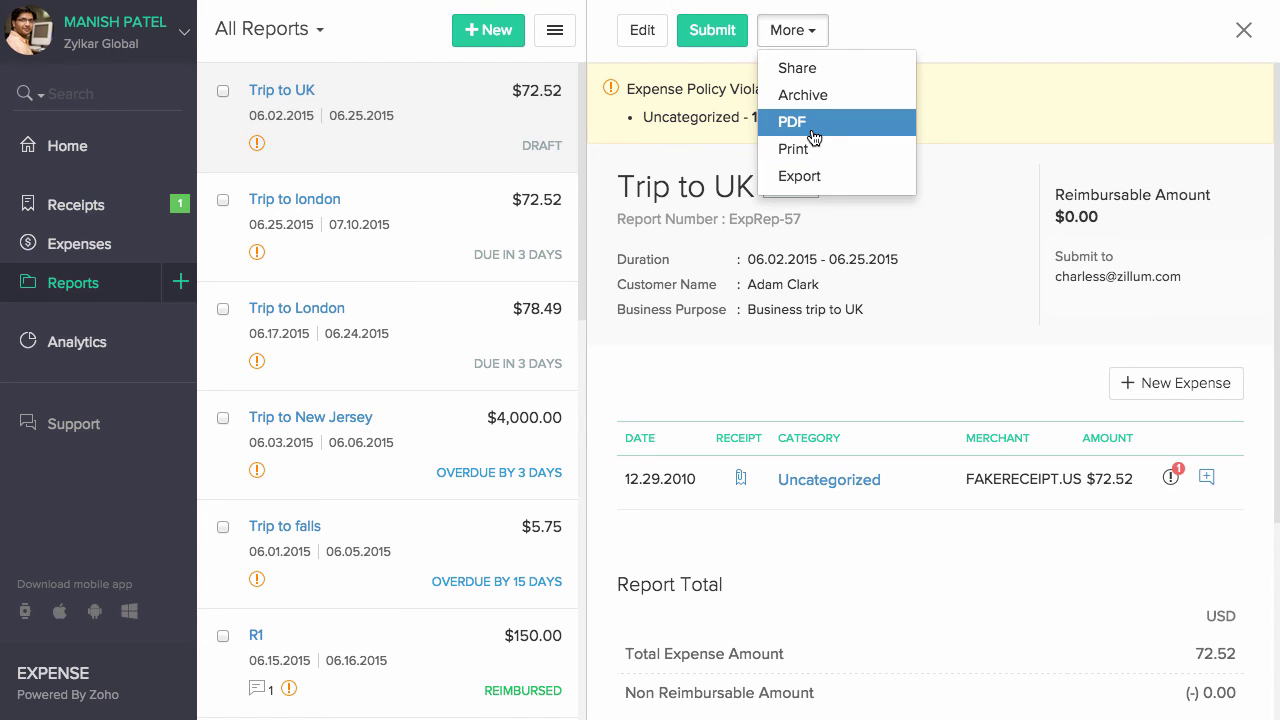
click(964, 36)
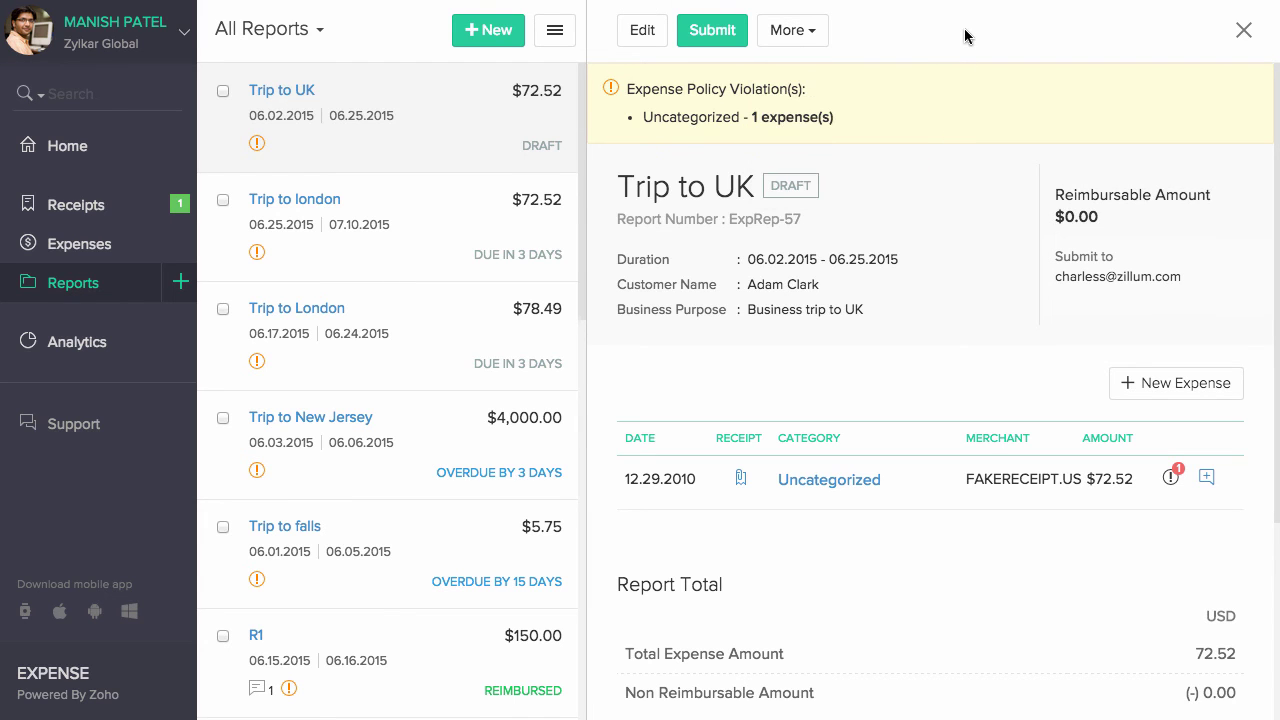
click(712, 36)
click(503, 100)
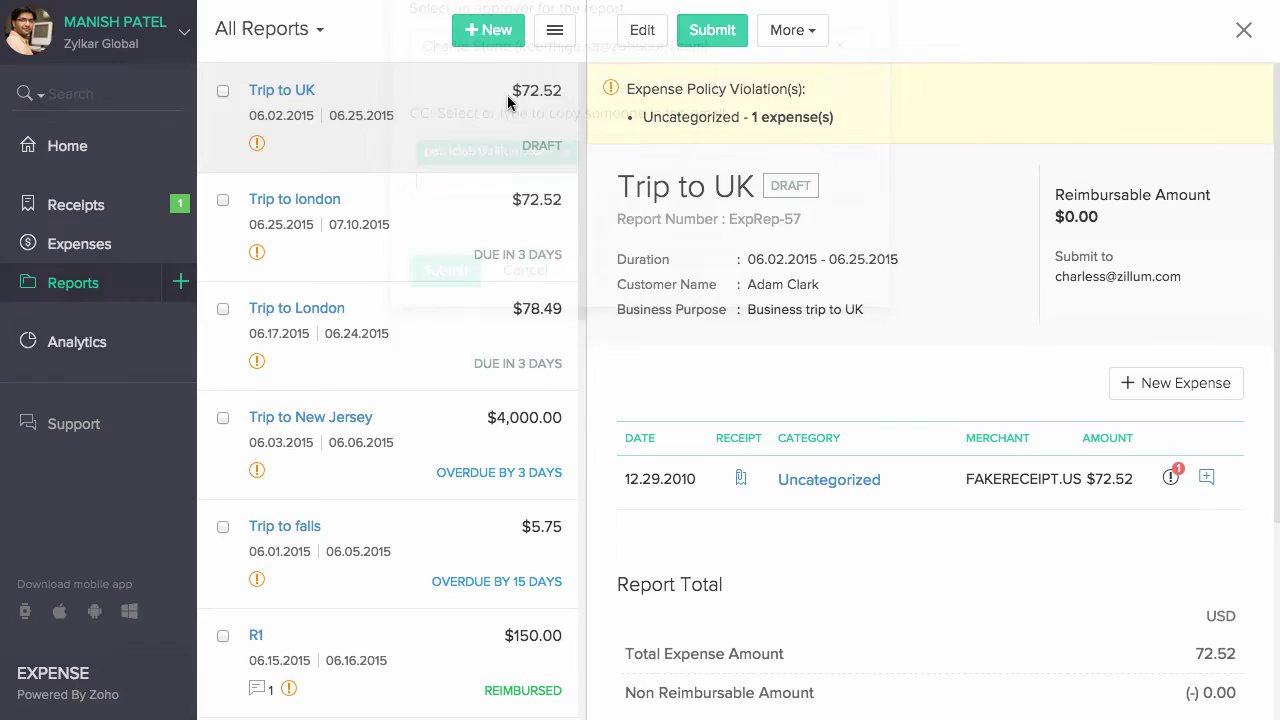
click(453, 355)
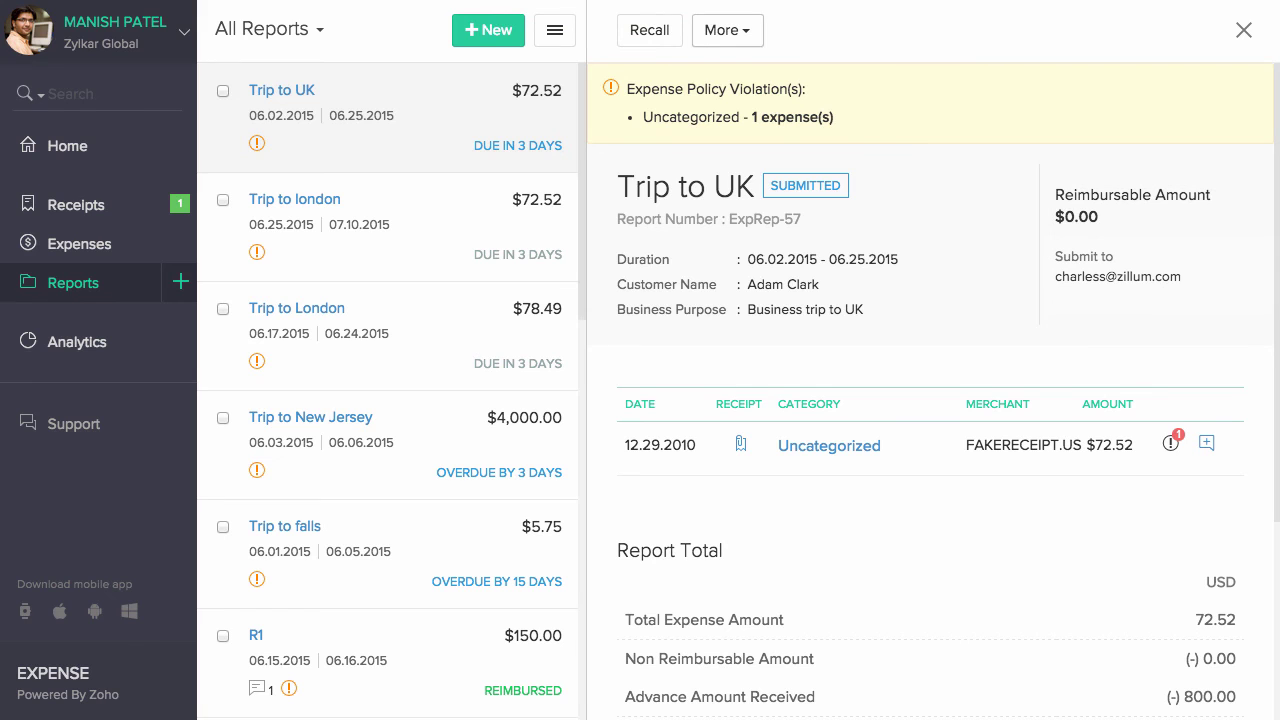
Recall the submitted Trip to UK report and confirm the recall
click(656, 30)
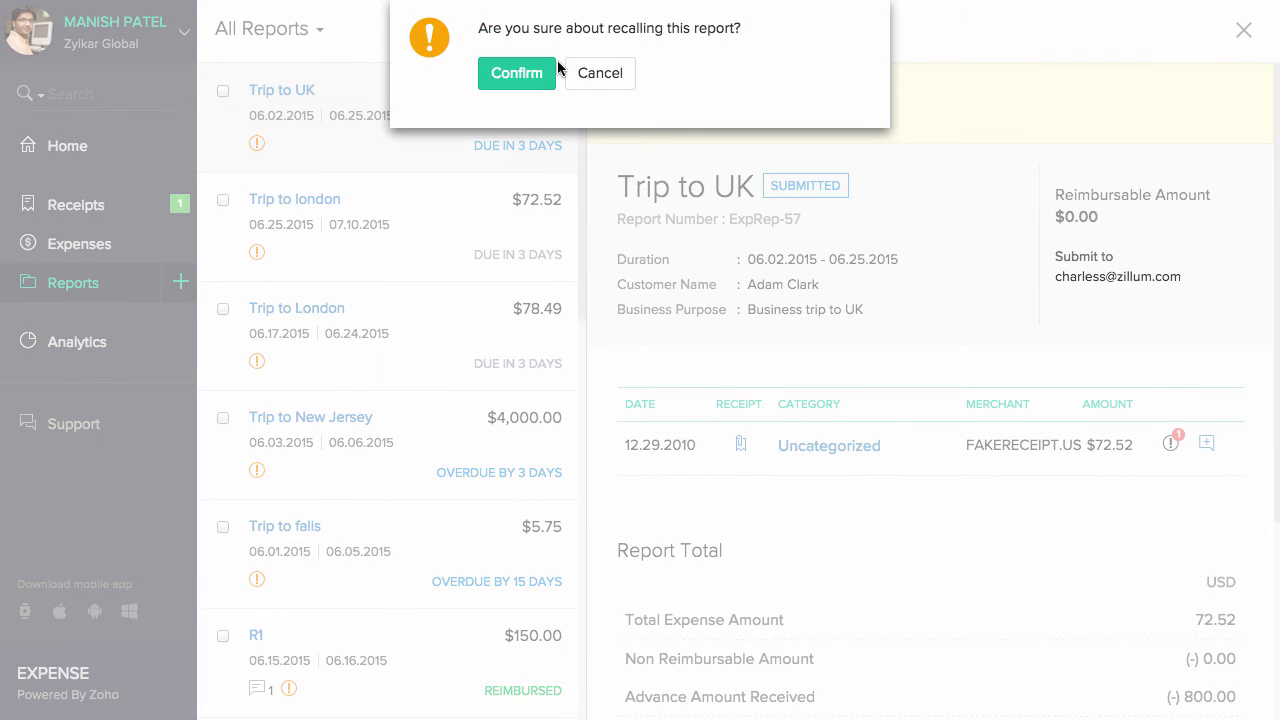
click(550, 72)
View the Expense Details analytics report and the list of other available reports, and return to the home dashboard
click(103, 346)
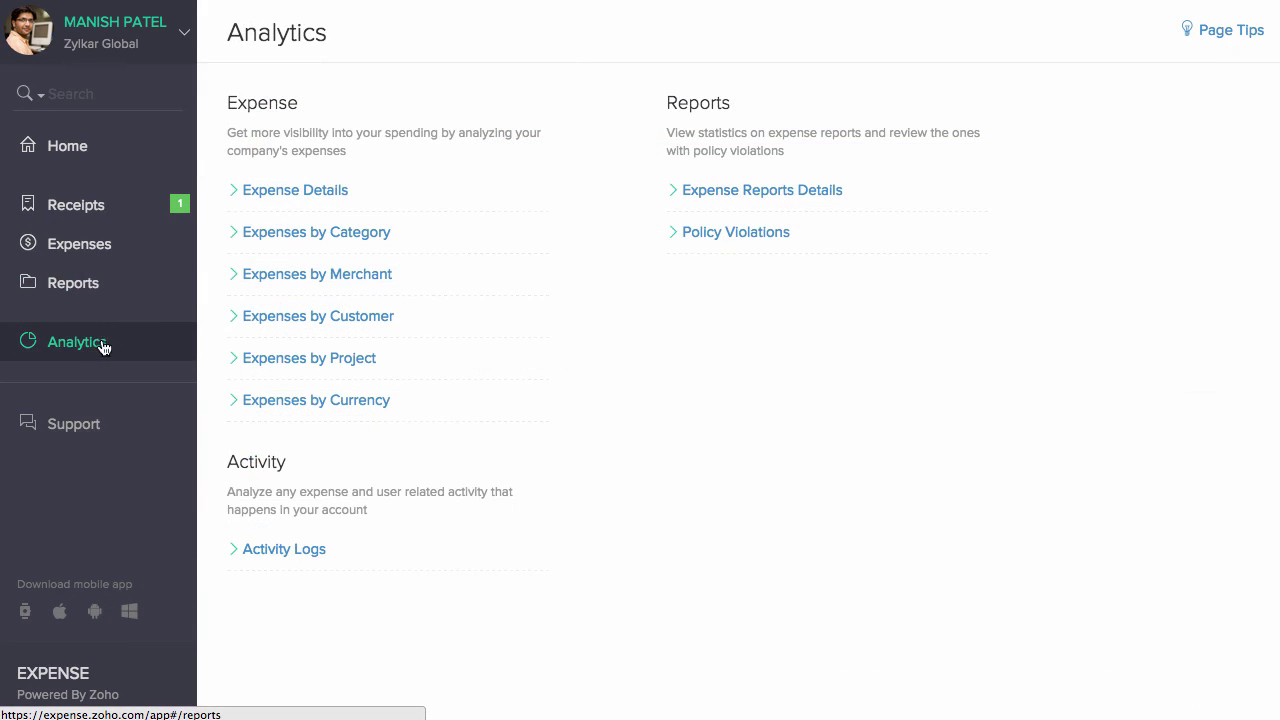
click(251, 192)
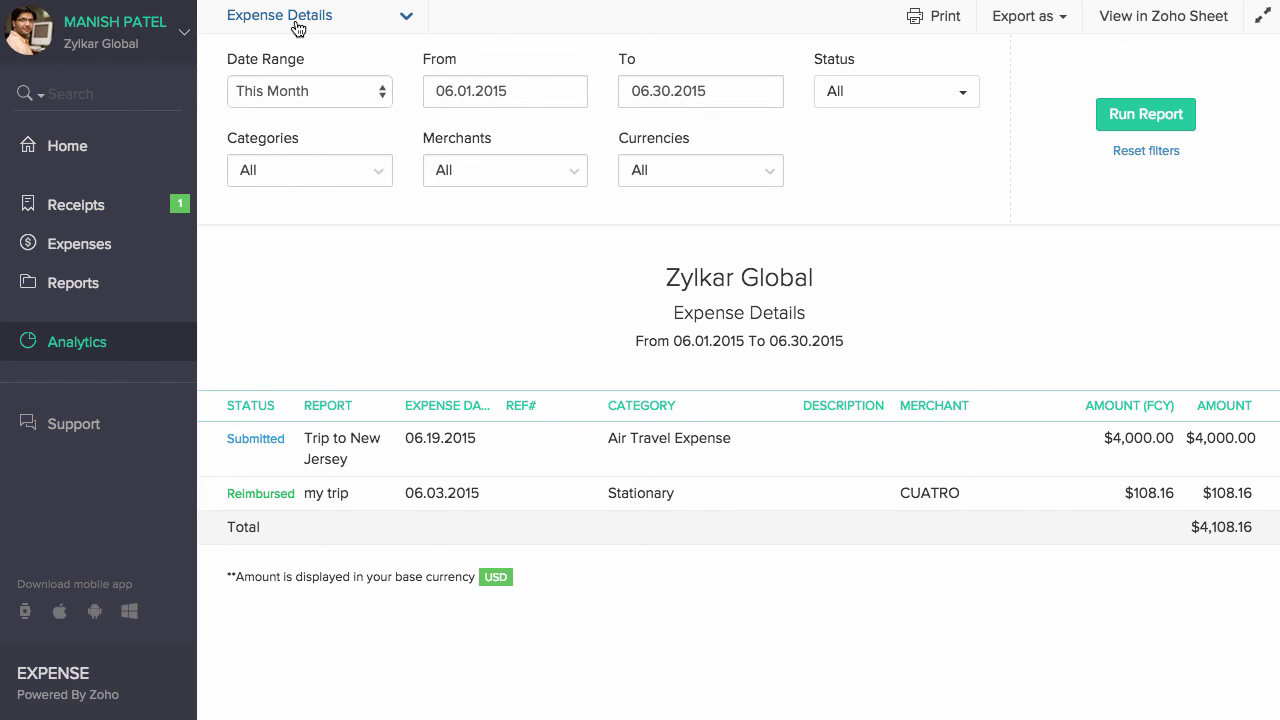
click(296, 28)
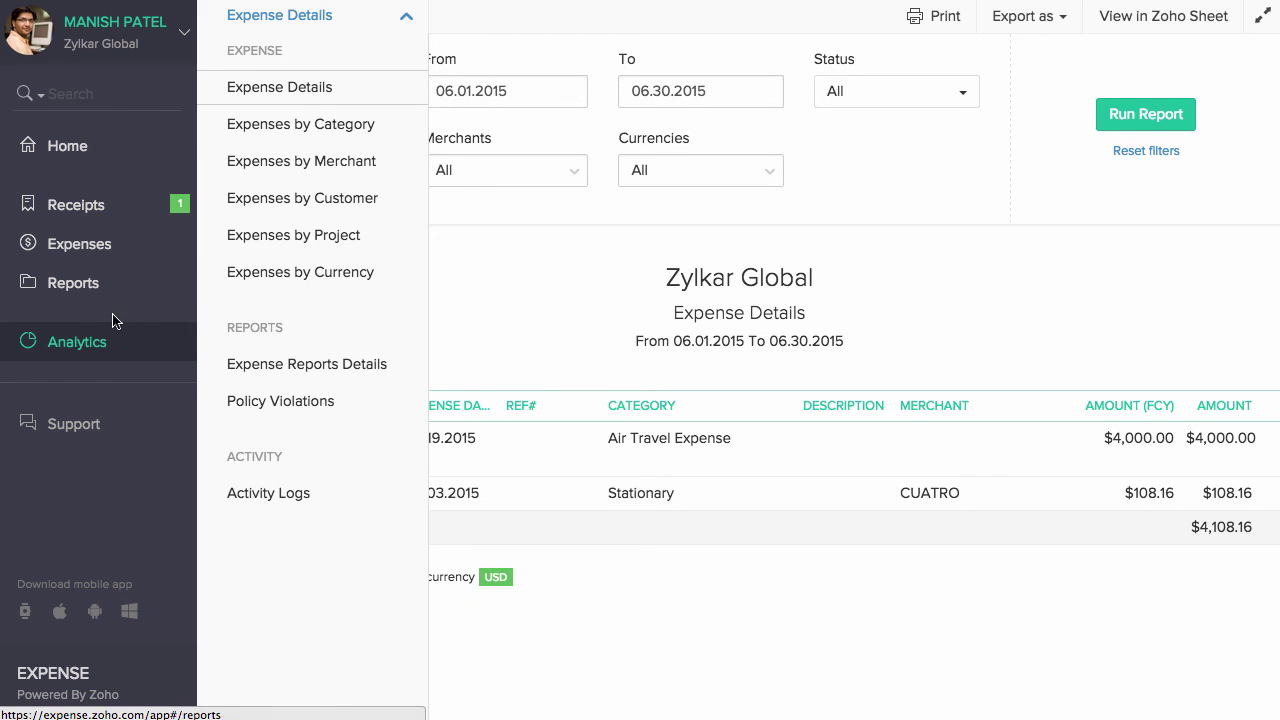
click(84, 153)
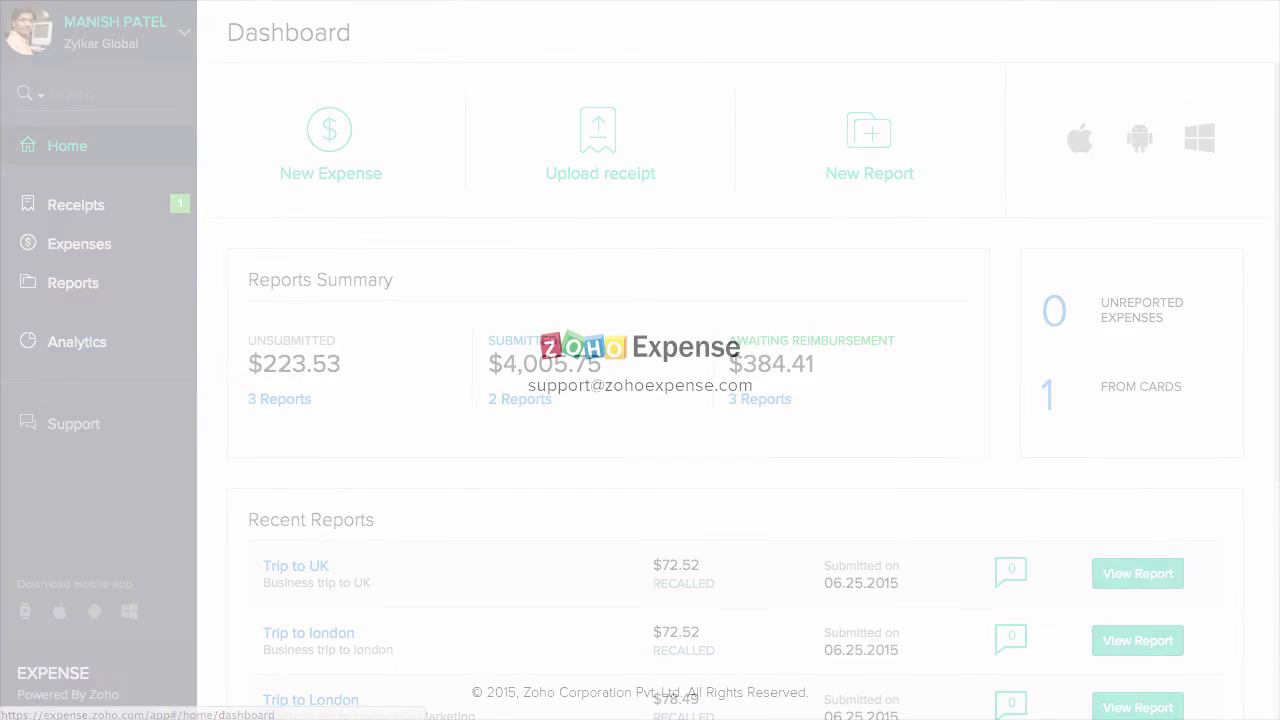